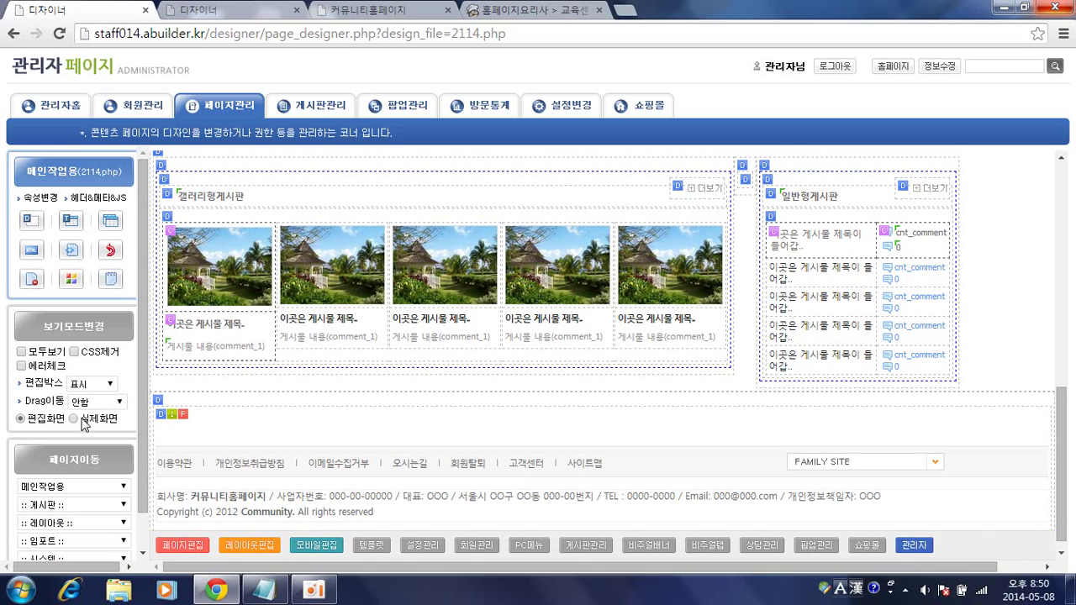
- Preview the main work page in its actual view and return to the editing view
left_click(74, 418)
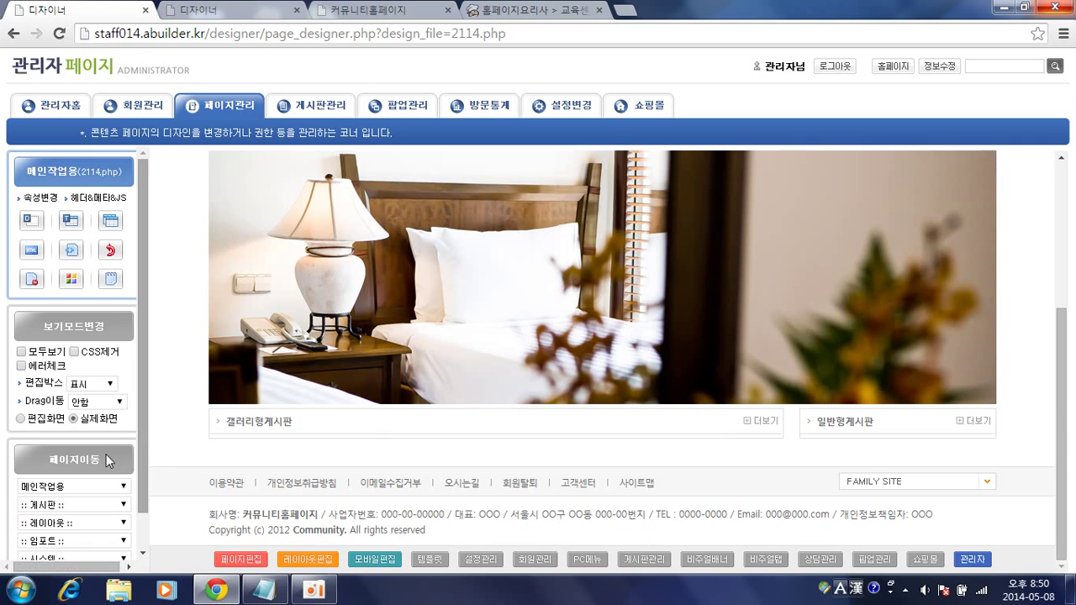
left_click(24, 420)
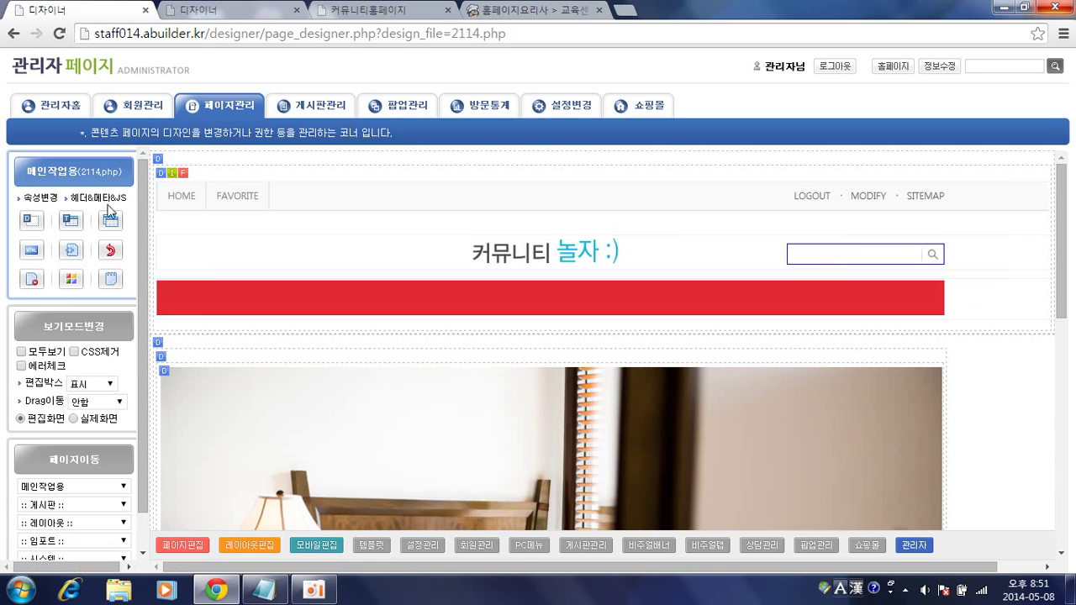
- Start creating a new board in board management and name it 자유게시판
left_click(307, 106)
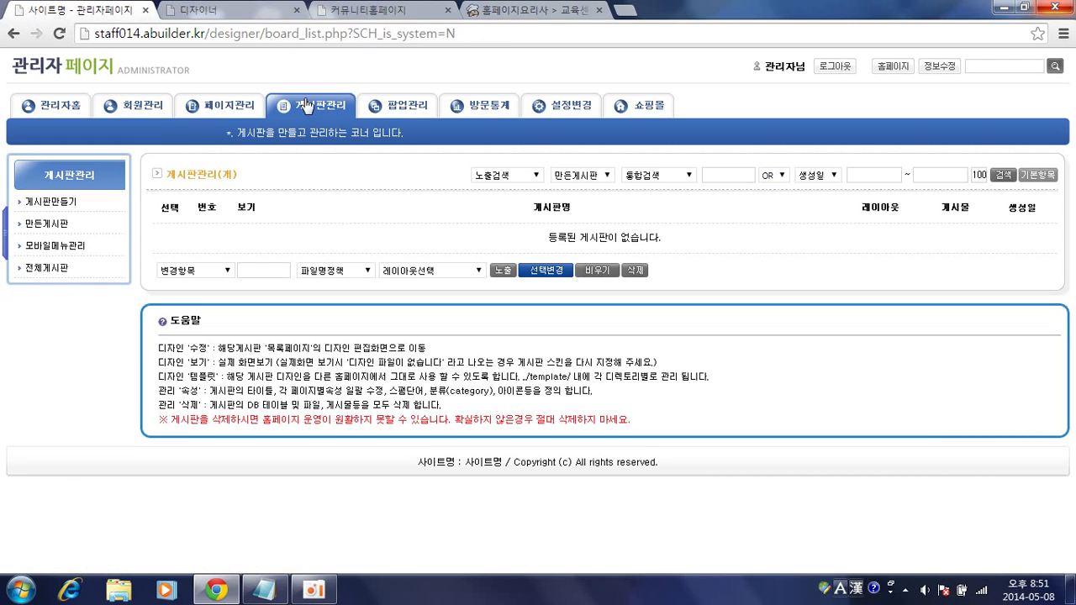
left_click(48, 205)
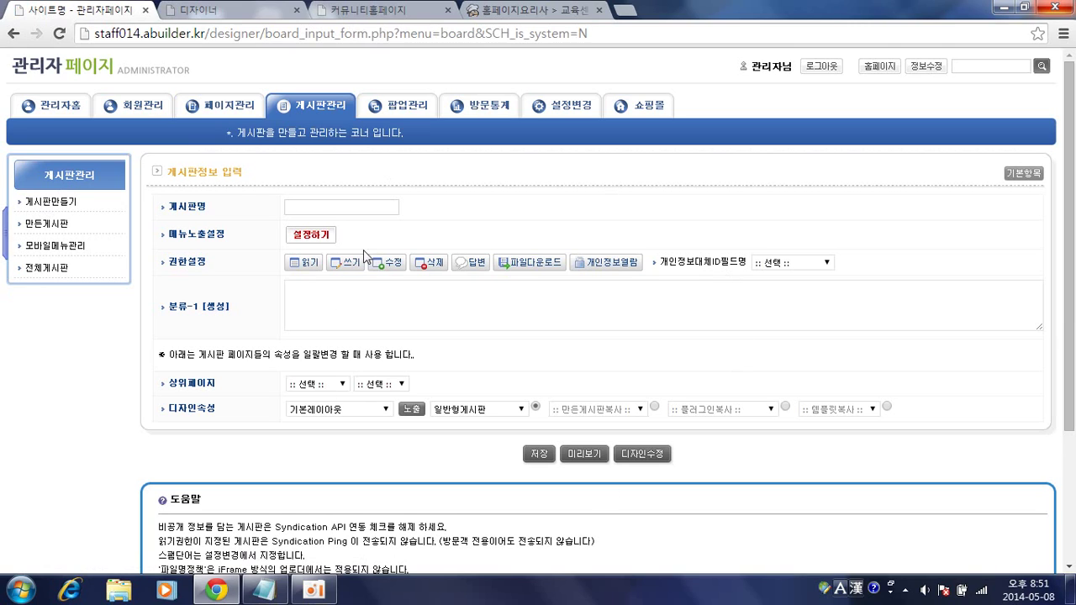
left_click(369, 202)
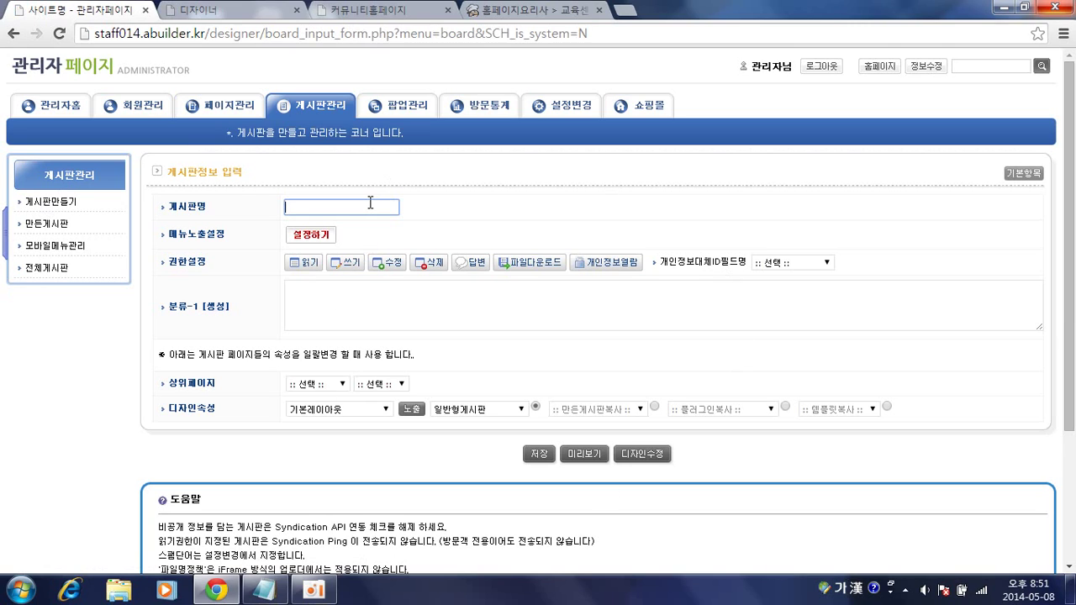
type("재료")
type("게시판")
left_click(313, 239)
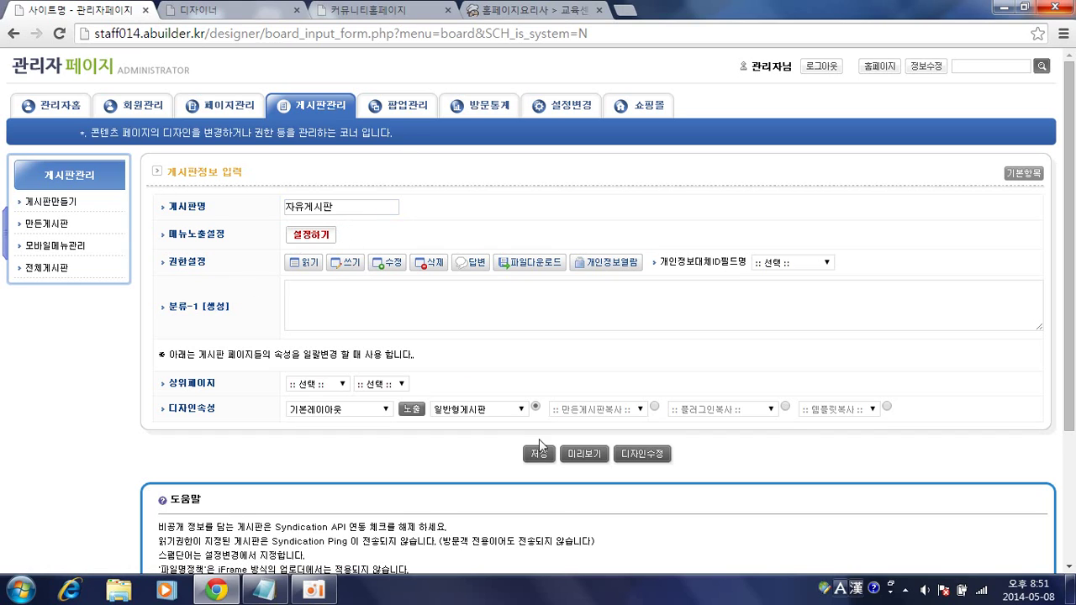
- Set the new board's design to 갤러리형게시판 and save the board
left_click(488, 412)
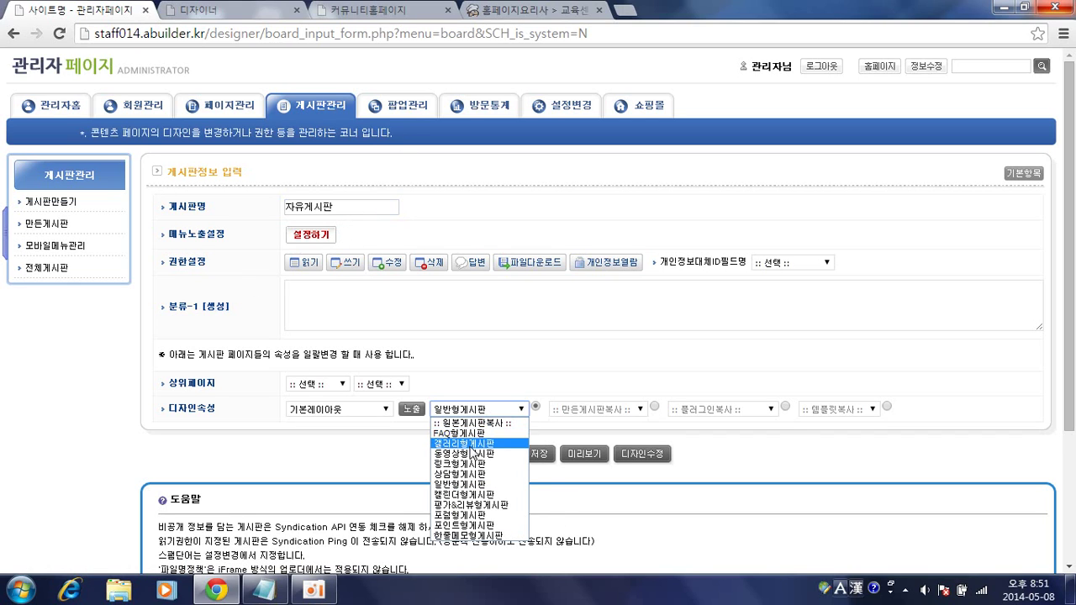
left_click(356, 440)
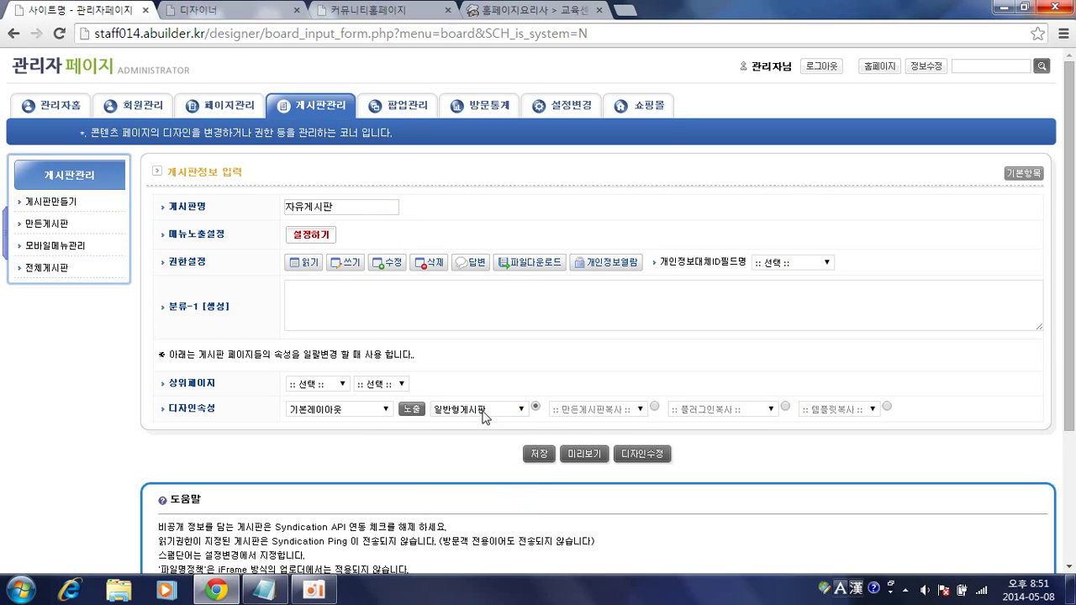
left_click(484, 415)
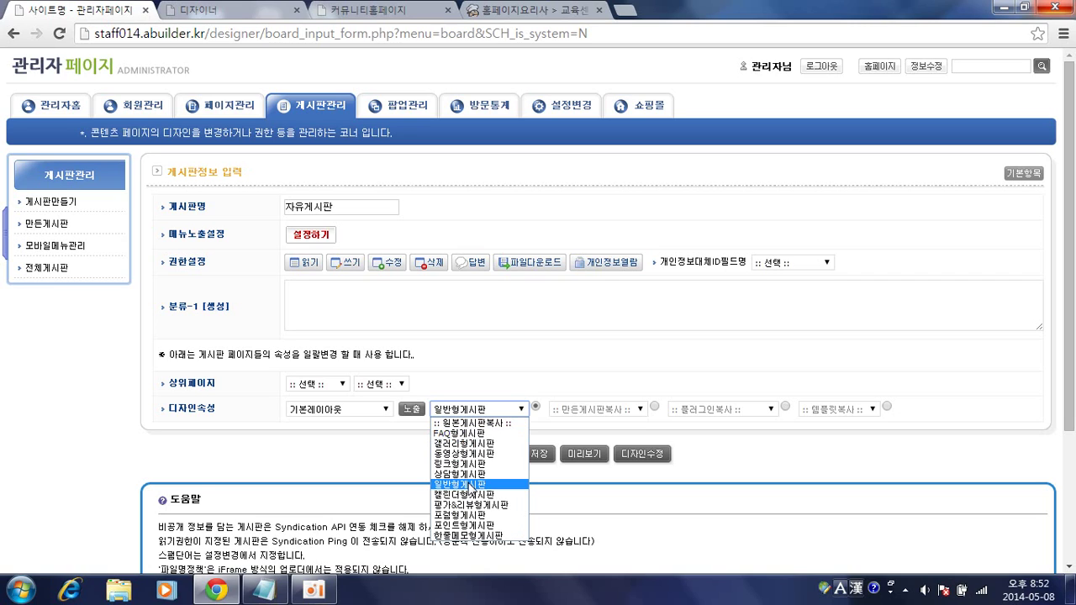
left_click(470, 443)
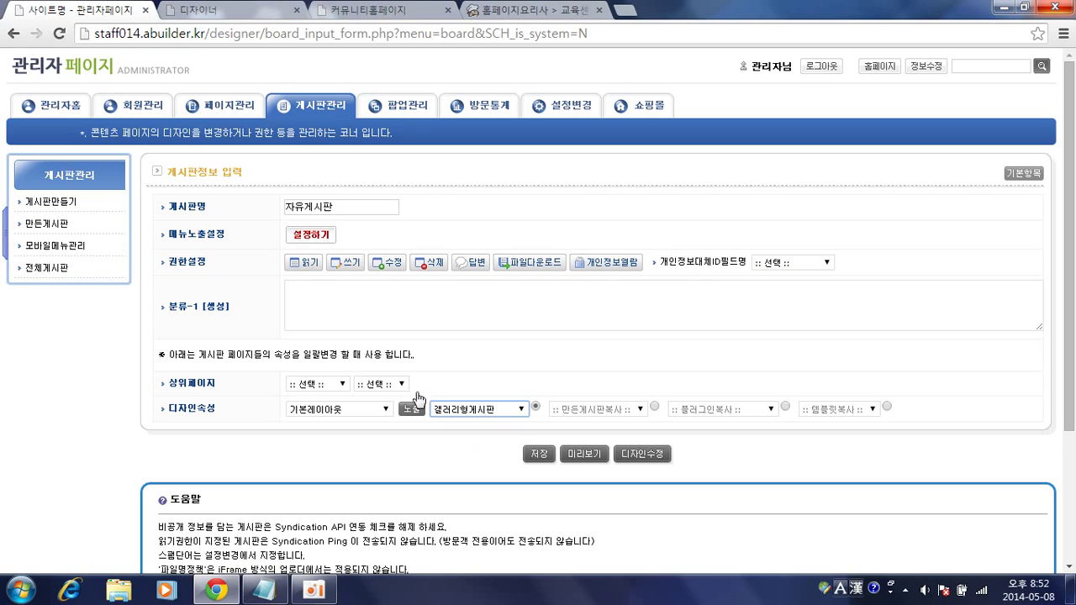
left_click(539, 455)
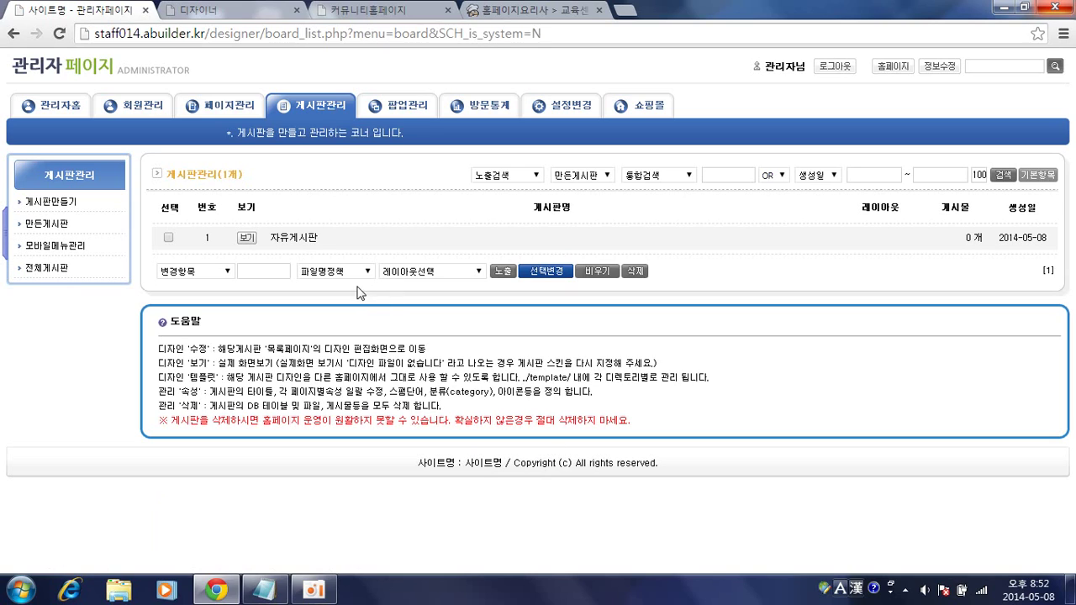
- View the 자유게시판 board and start a new post titled "오늘은 메인페이지구성교육입니다."
left_click(247, 239)
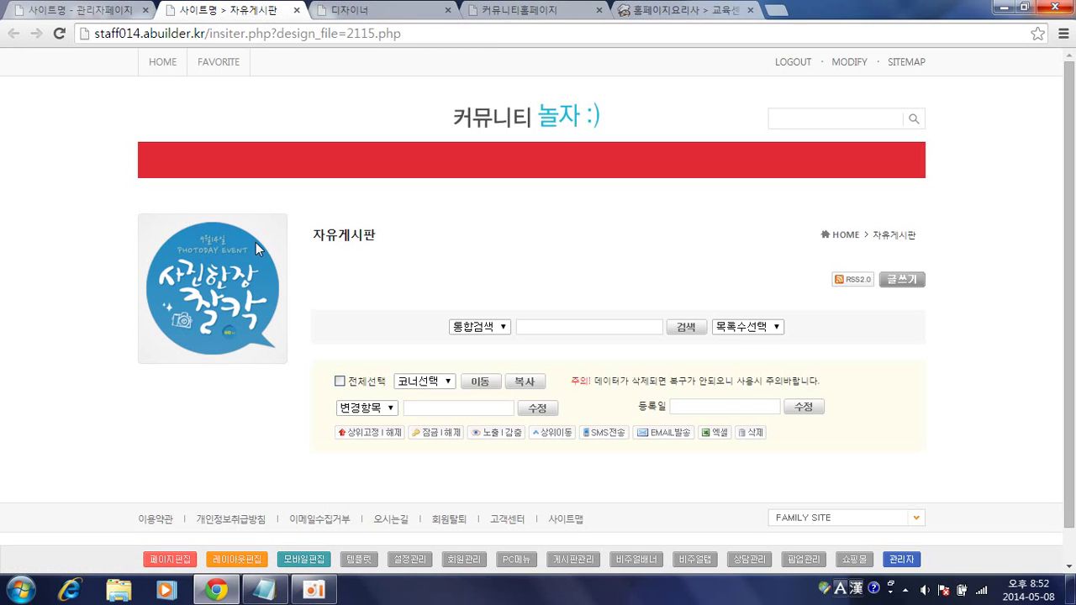
left_click(896, 280)
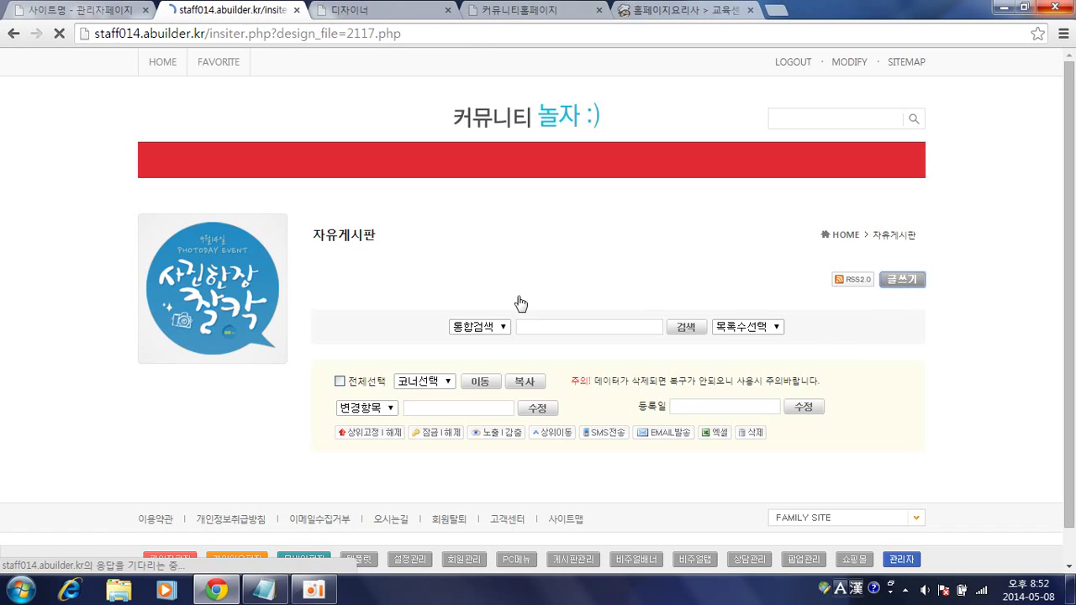
left_click(483, 267)
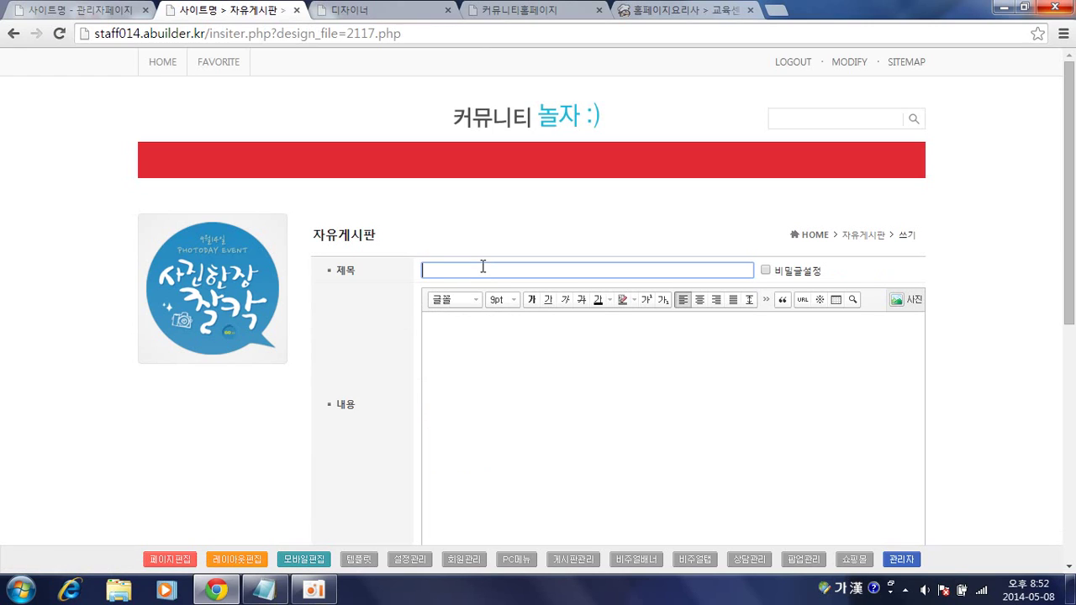
type("엘")
type("늘은 메인ㅅ")
type("페이지구성교육")
type("입니다.")
- Copy the post's title text into its body
key("ctrl+a")
key("ctrl+c")
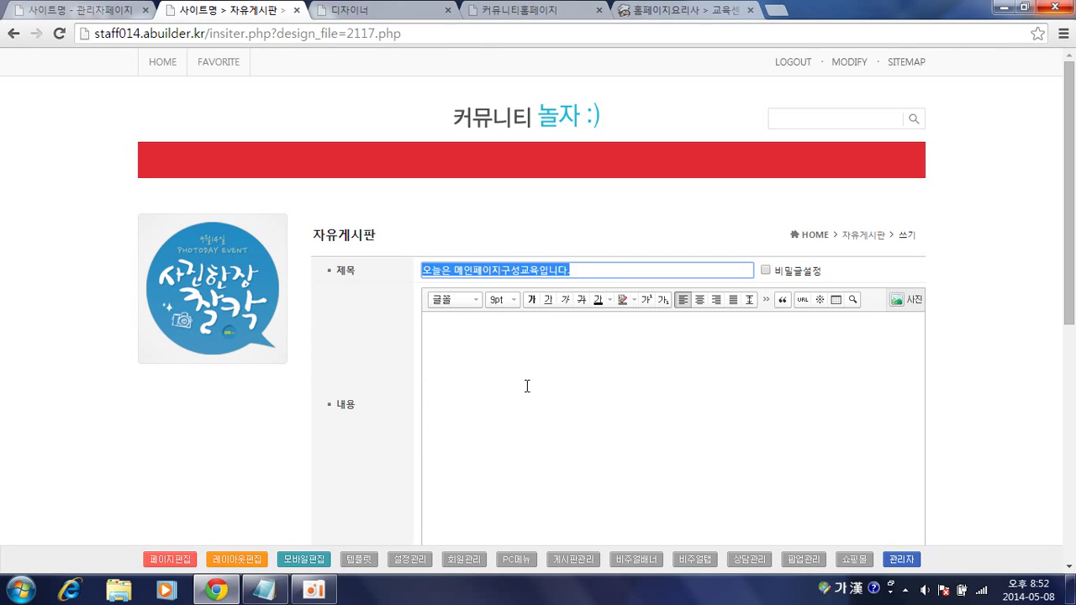
left_click(526, 384)
key("ctrl+v")
left_click(976, 431)
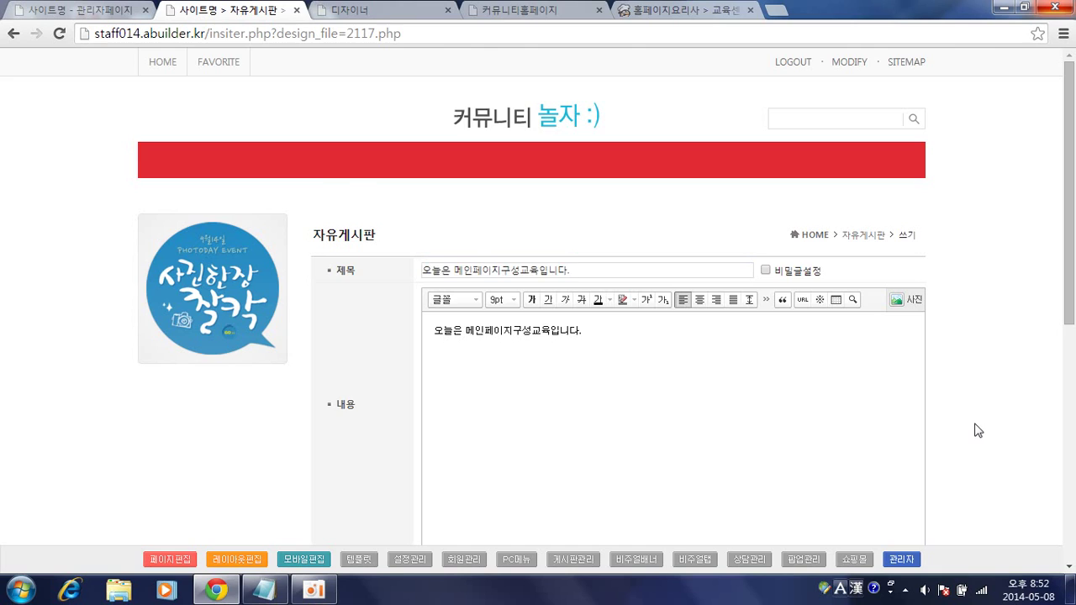
- Attach gallery01 from the 게시판 목록사진 folder as the list photo and submit the post
scroll(977, 430, "down", 3)
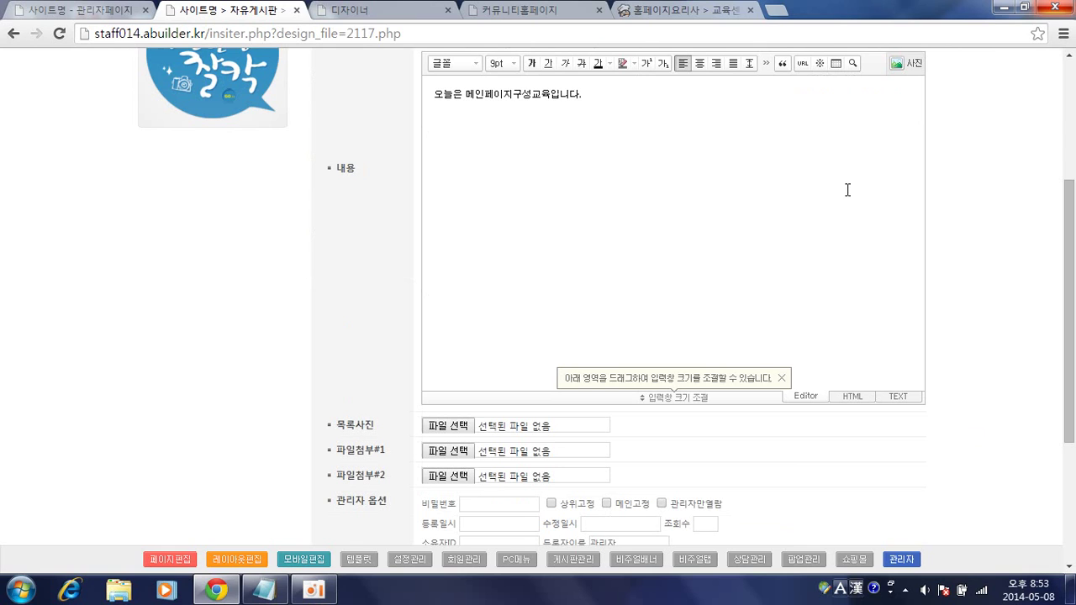
left_click(460, 423)
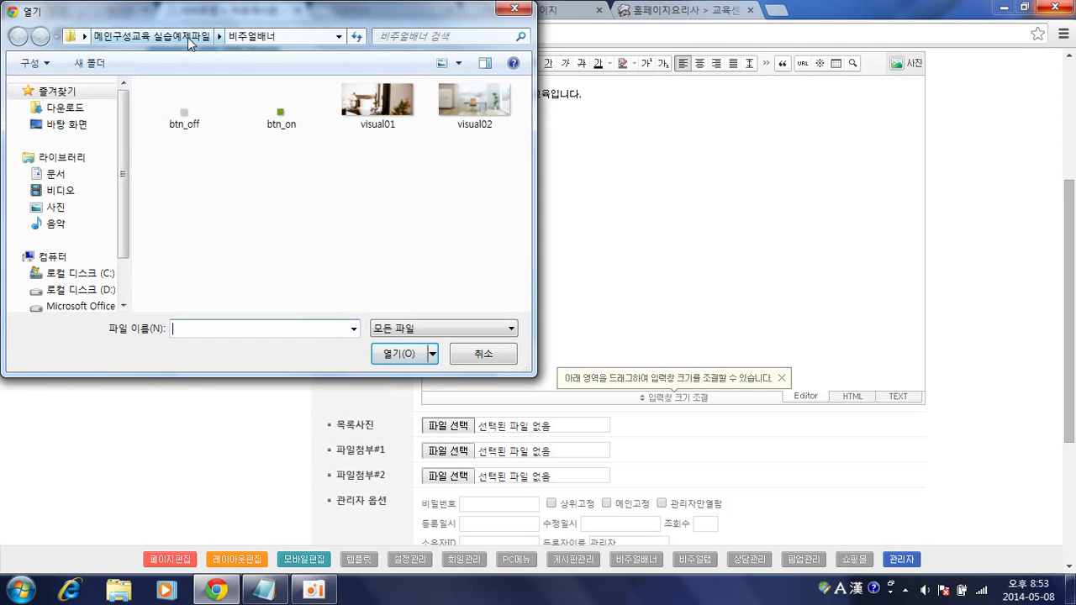
left_click(189, 37)
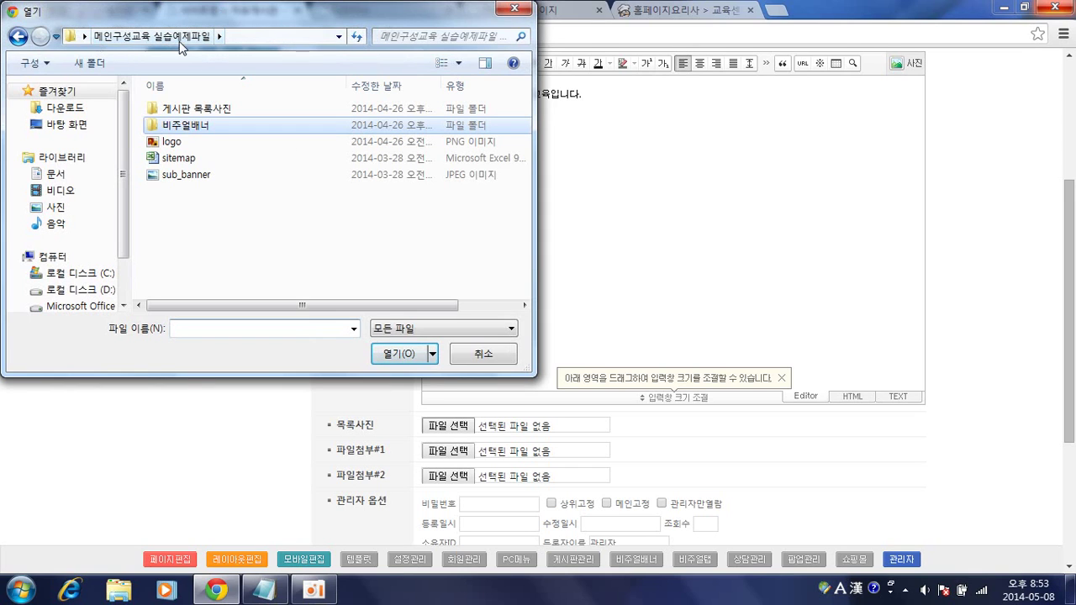
left_click(238, 220)
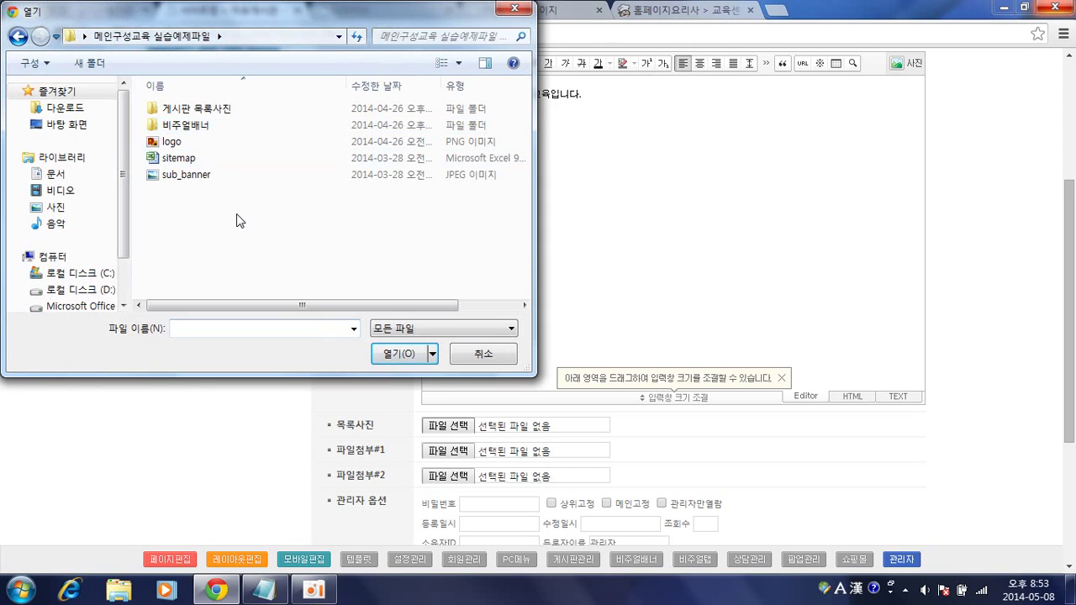
double_click(212, 107)
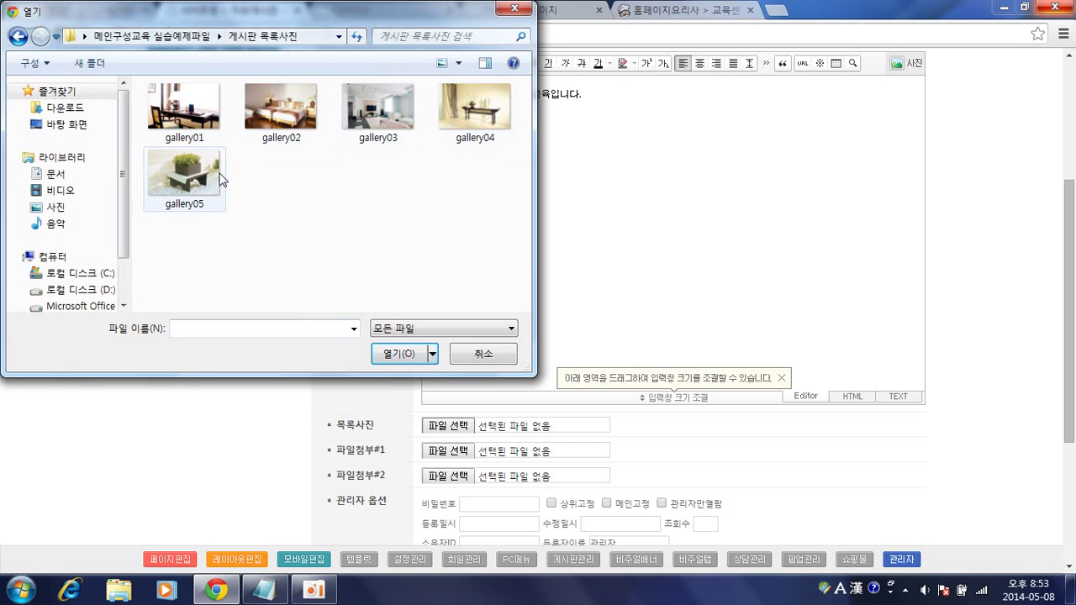
double_click(215, 128)
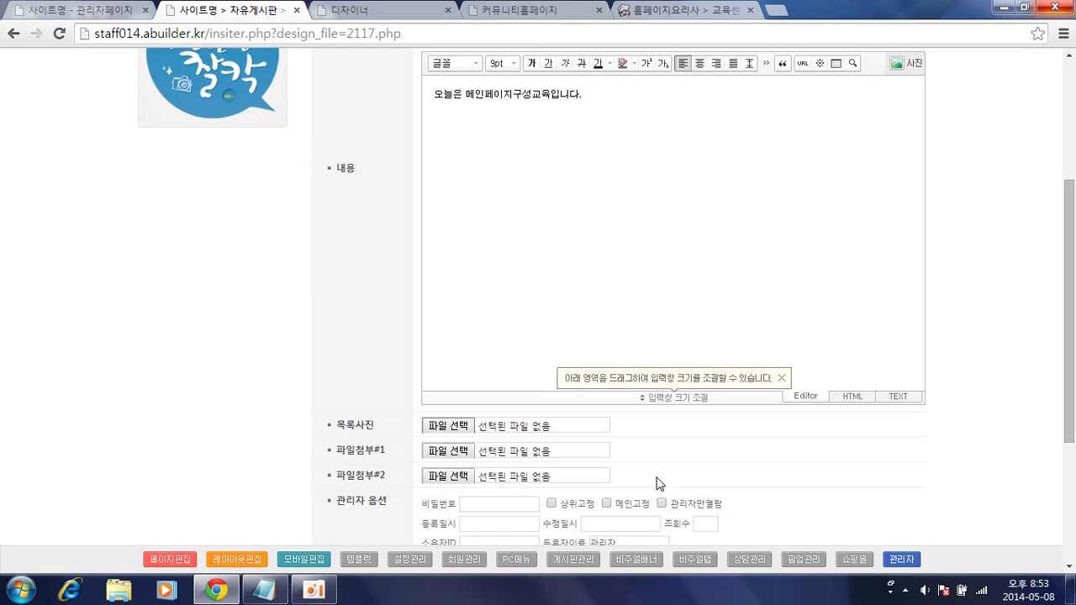
scroll(630, 464, "down", 3)
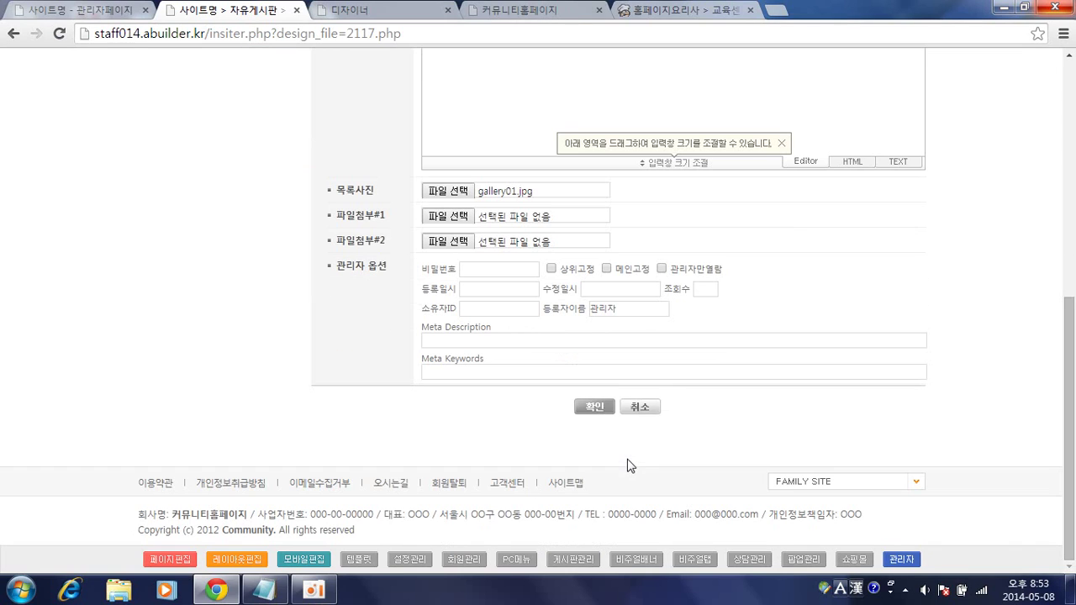
left_click(588, 409)
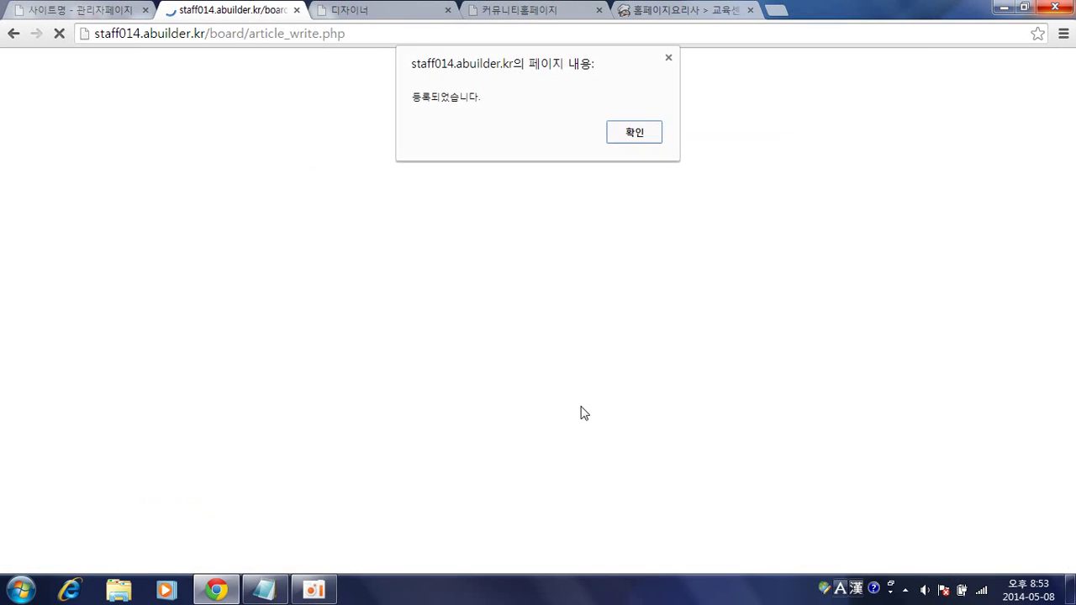
key("Return")
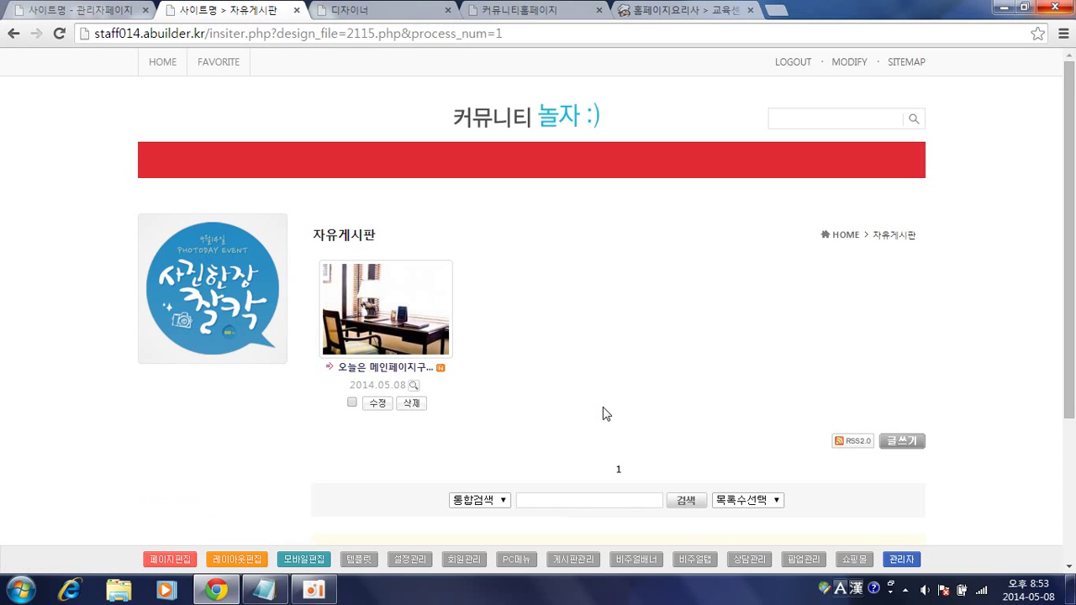
- Start another post titled "오늘은 메인페이지구성교육입니다. 제목을 길게 입력해 보겠습니다."
left_click(902, 443)
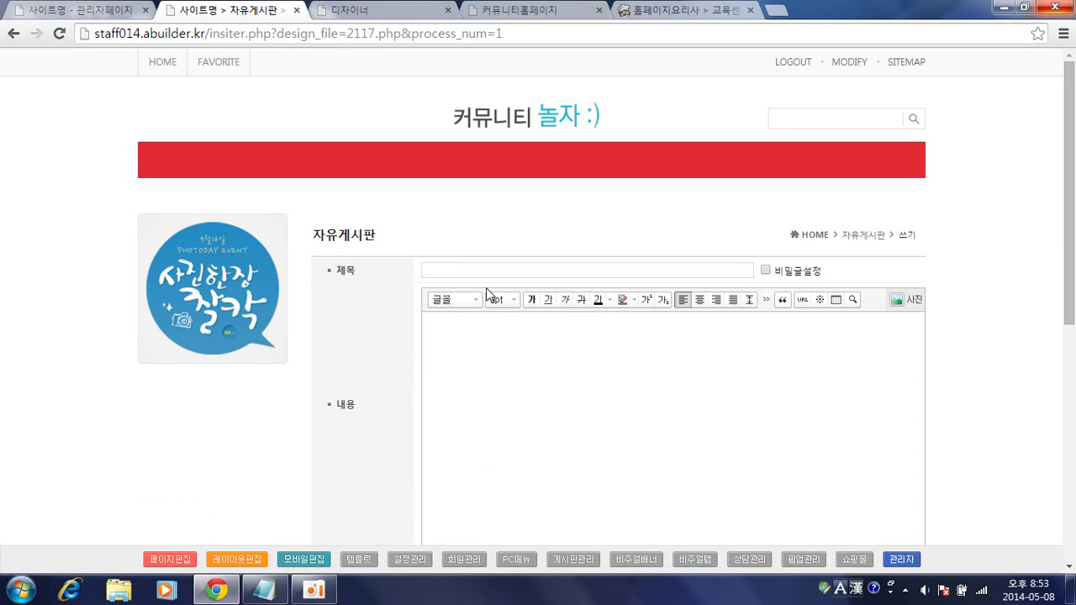
left_click(495, 270)
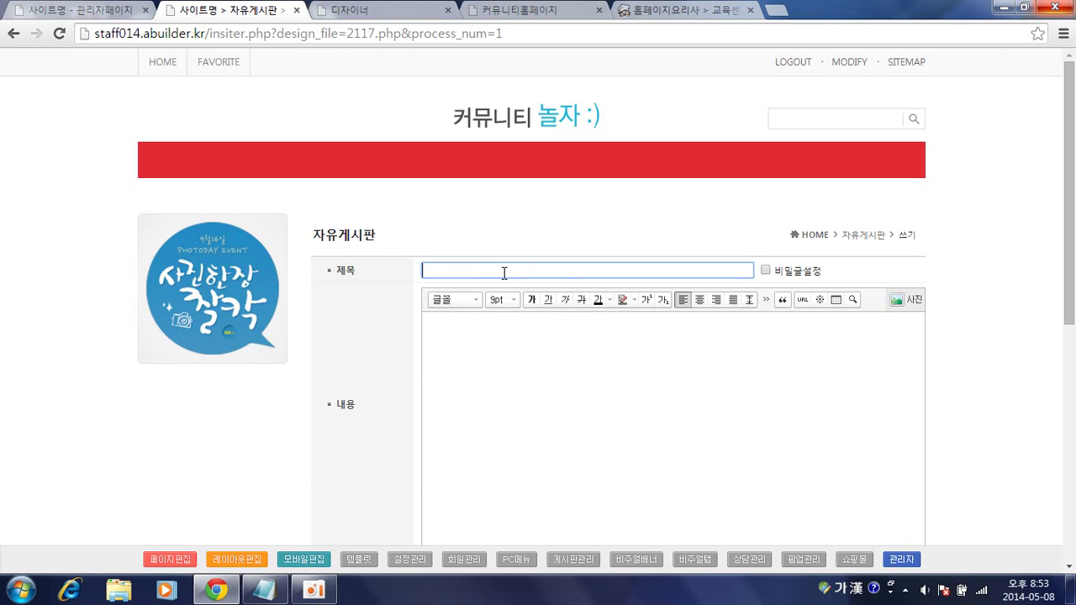
key("Down")
key("Down")
key("Return")
type("제목")
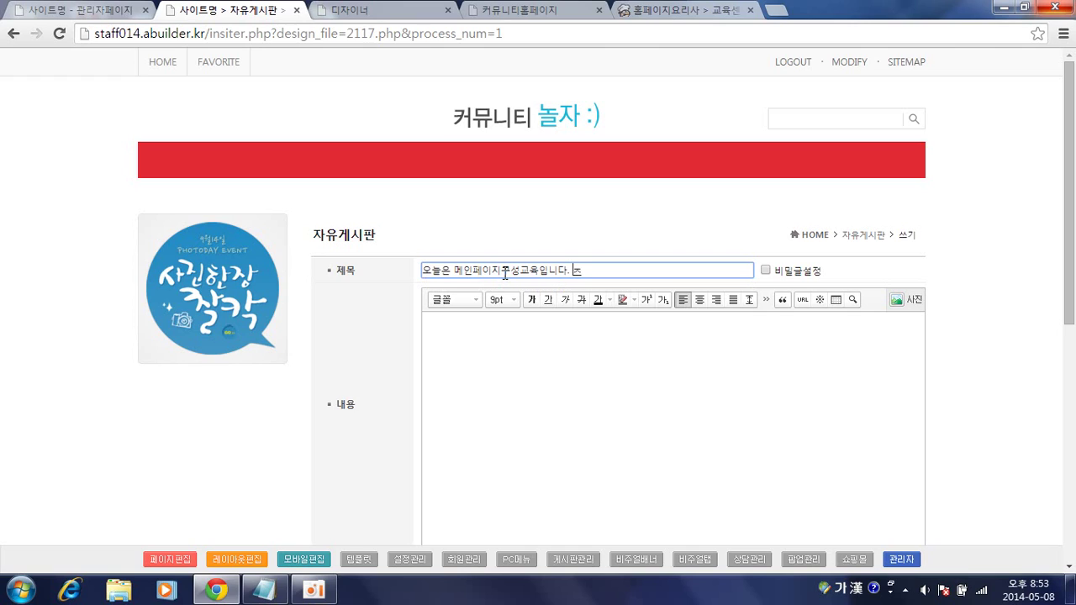
type("을 길게 입력")
type("해 ㅂ")
type("보겠습니다.")
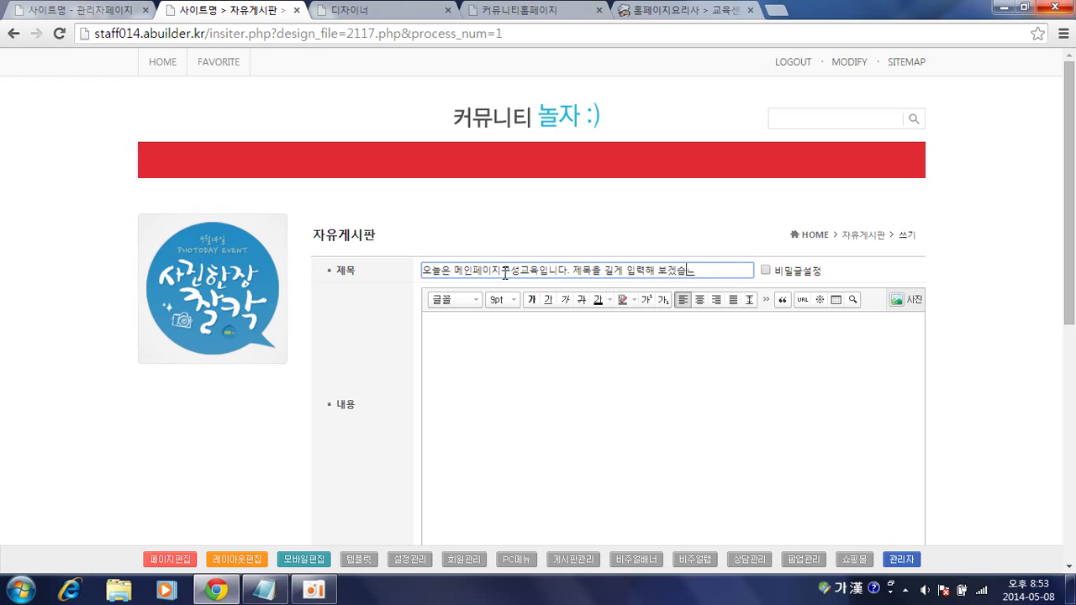
- Copy the title into the post body and replace the word 제목 there with 내용
key("ctrl+v")
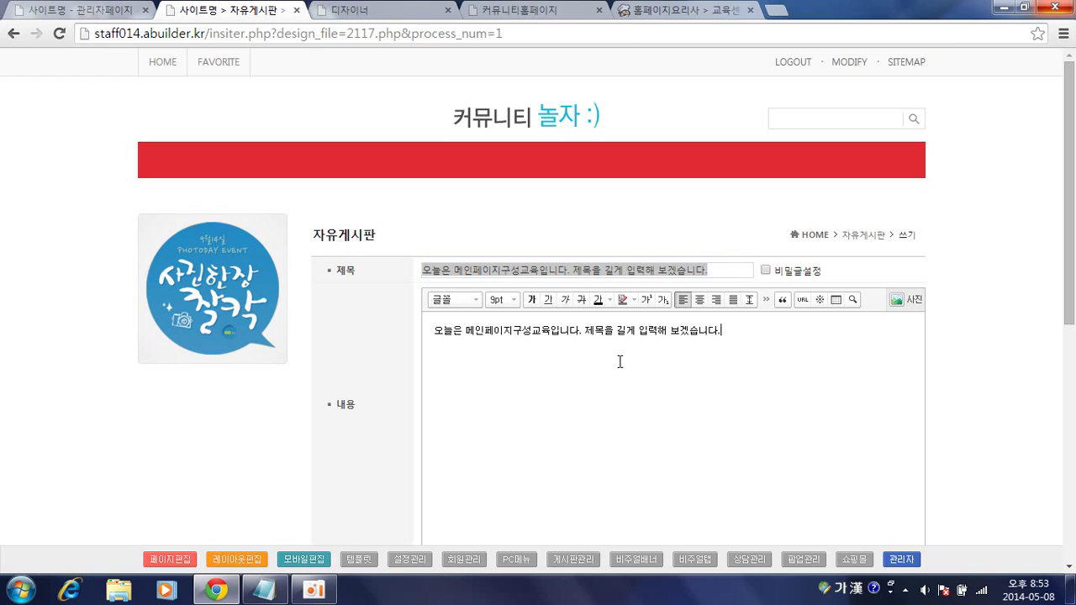
left_click_drag(604, 333, 586, 335)
type("내용")
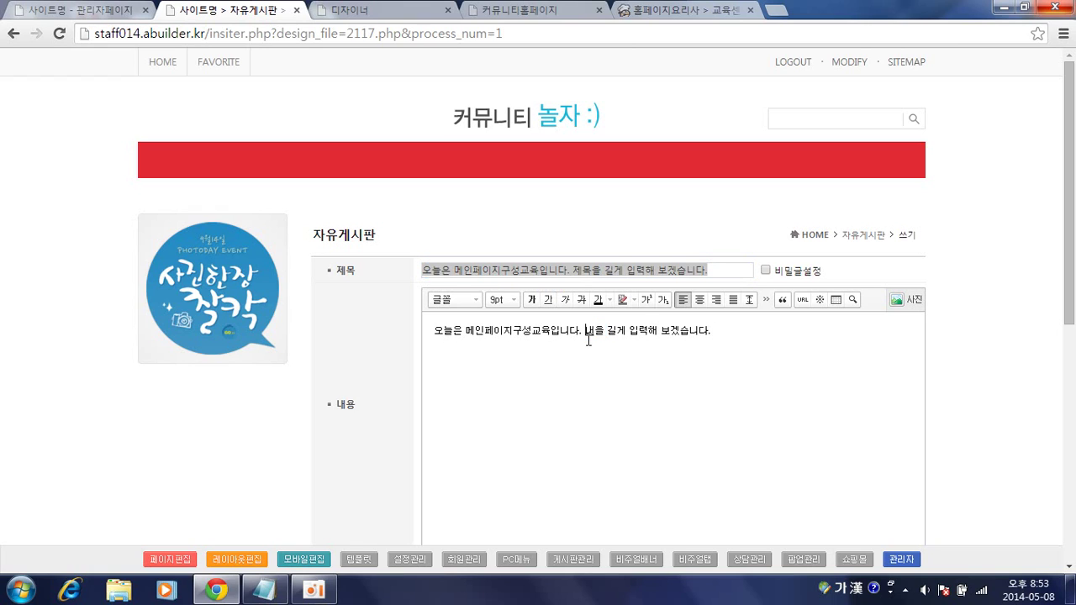
- Add three more copies of the body sentence, each on its own line
key("ctrl+a")
key("ctrl+c")
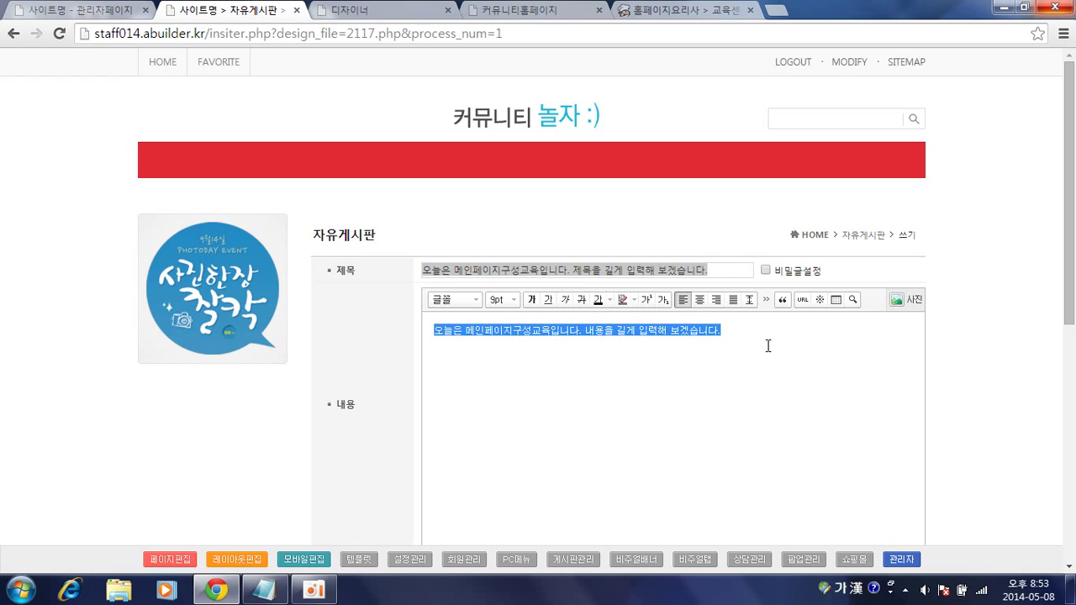
key("Right")
key("Return")
key("ctrl+v")
key("ctrl+v")
key("ctrl+v")
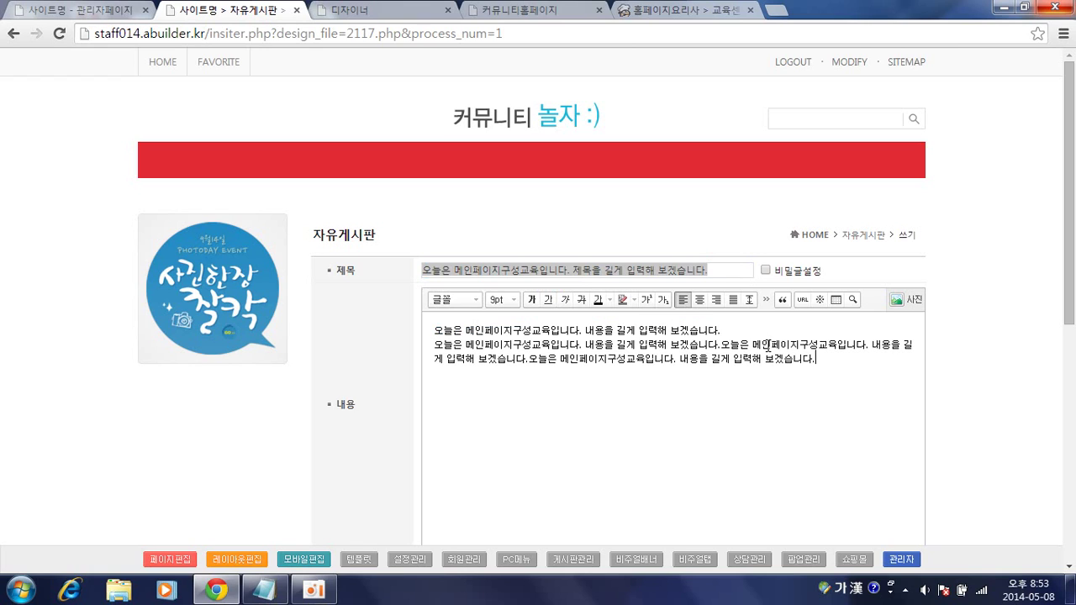
left_click(724, 350)
key("Return")
left_click(725, 358)
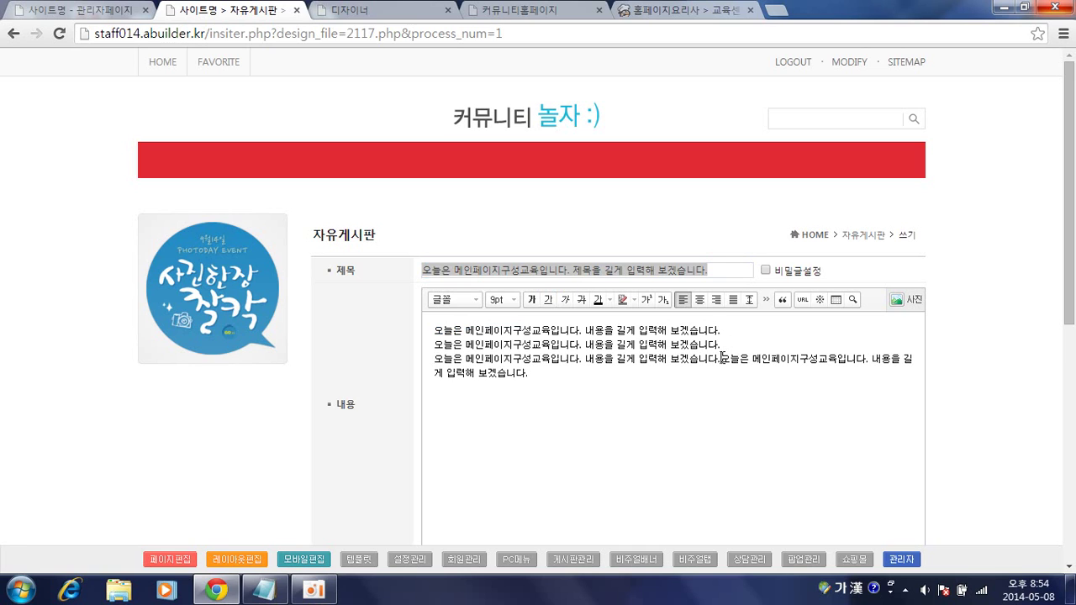
key("Return")
- Attach gallery02 from the 게시판 목록사진 folder as the list photo and submit the post
scroll(724, 358, "down", 4)
scroll(664, 371, "down", 2)
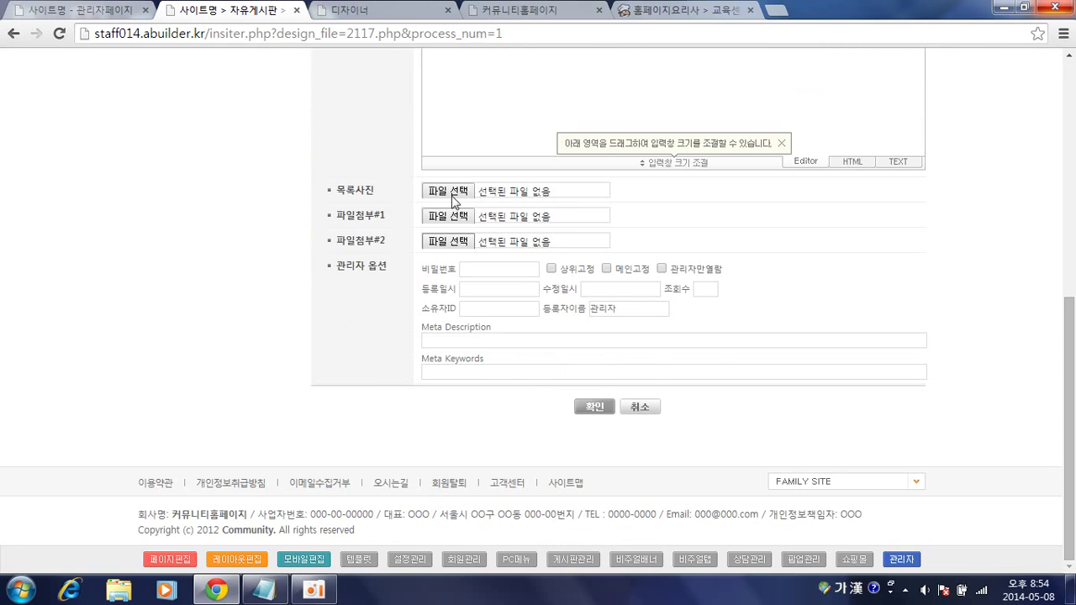
left_click(449, 192)
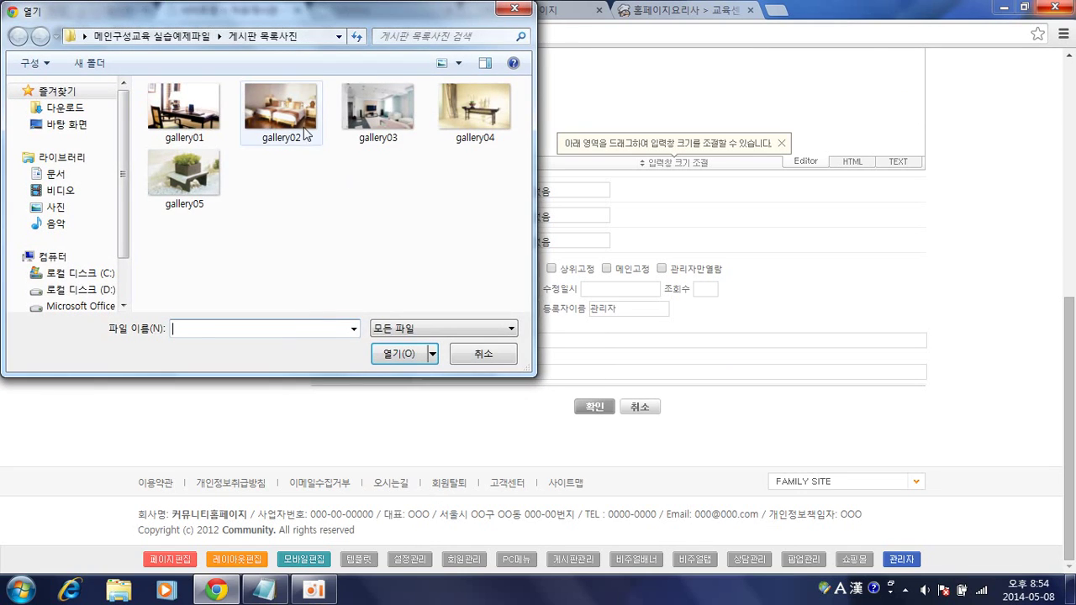
double_click(281, 107)
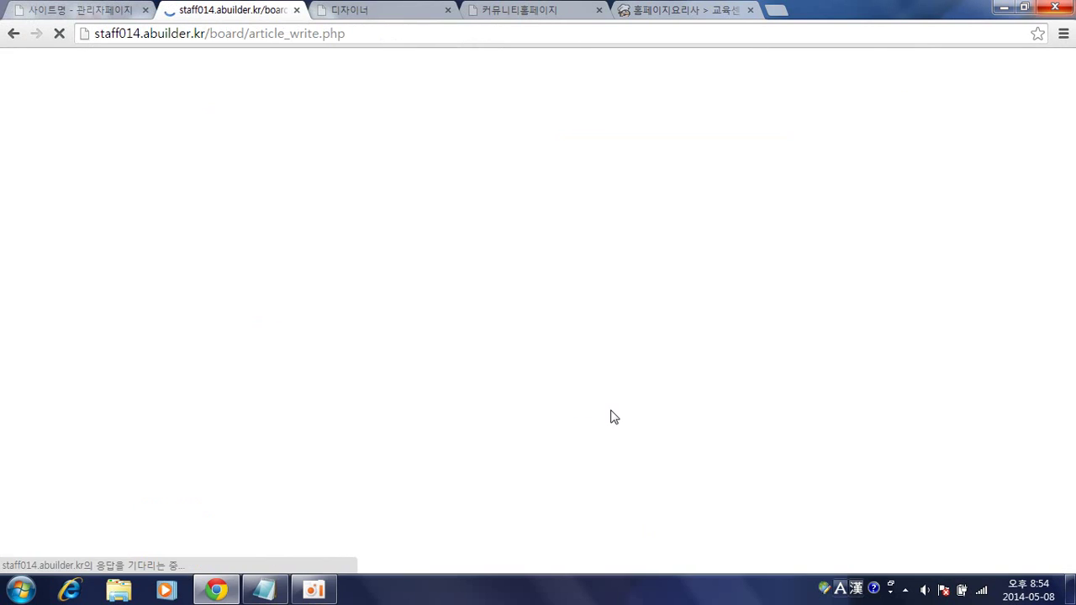
key("Return")
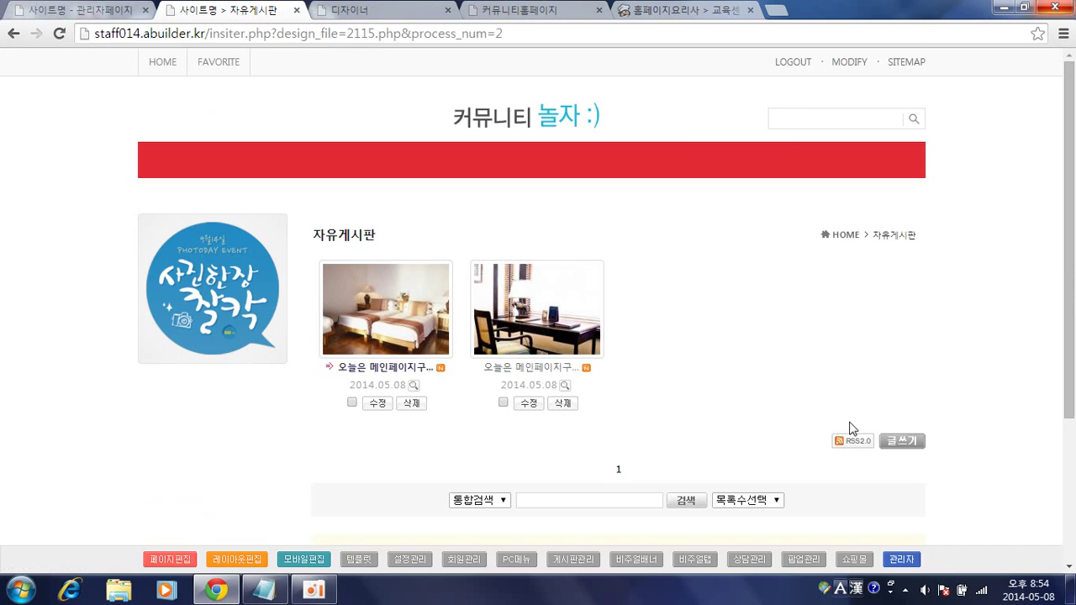
- Start a third post titled "자유게시판에 글을 등록합니다." and copy the title into its body
left_click(901, 441)
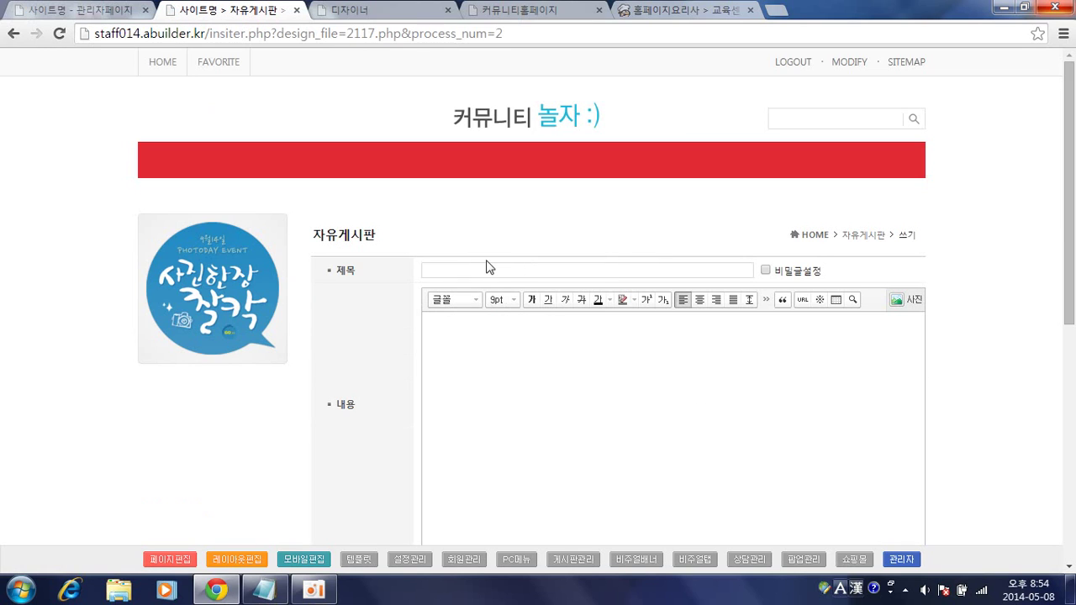
left_click(488, 265)
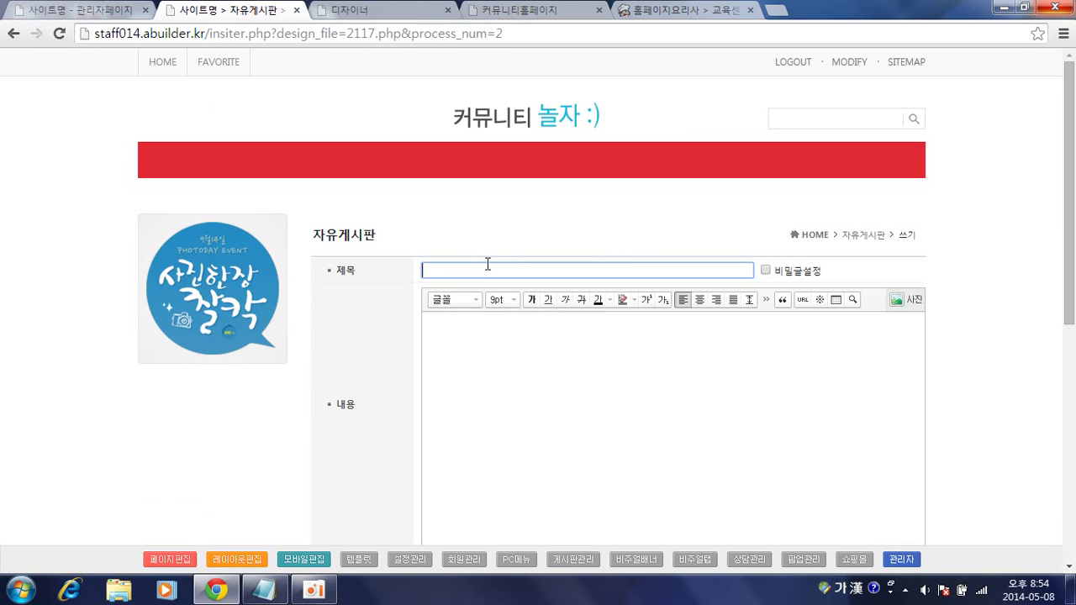
type("잘")
type("유게시판에 글을")
type(" 등록합니다.")
key("ctrl+a")
key("ctrl+c")
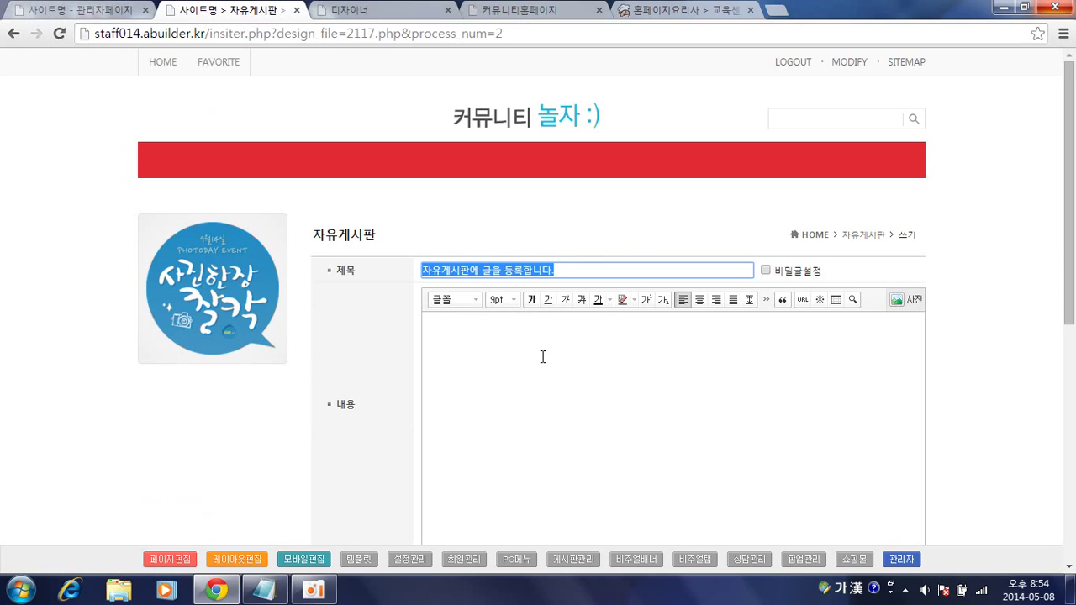
left_click(542, 356)
key("ctrl+v")
- Attach gallery03 as the post's list photo and submit the post
scroll(543, 362, "down", 5)
left_click(465, 269)
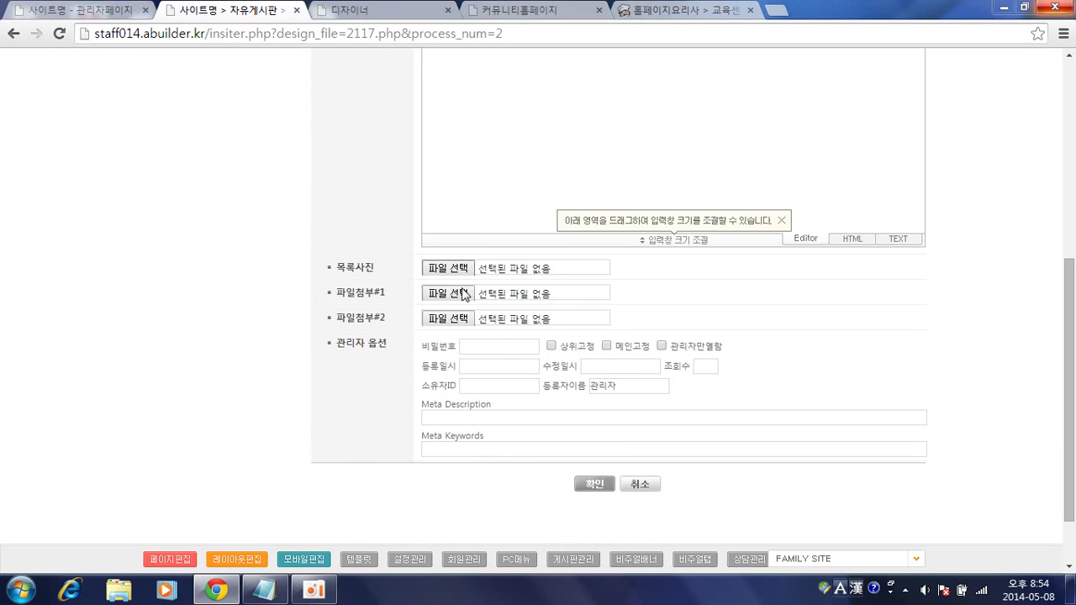
left_click(408, 121)
double_click(408, 121)
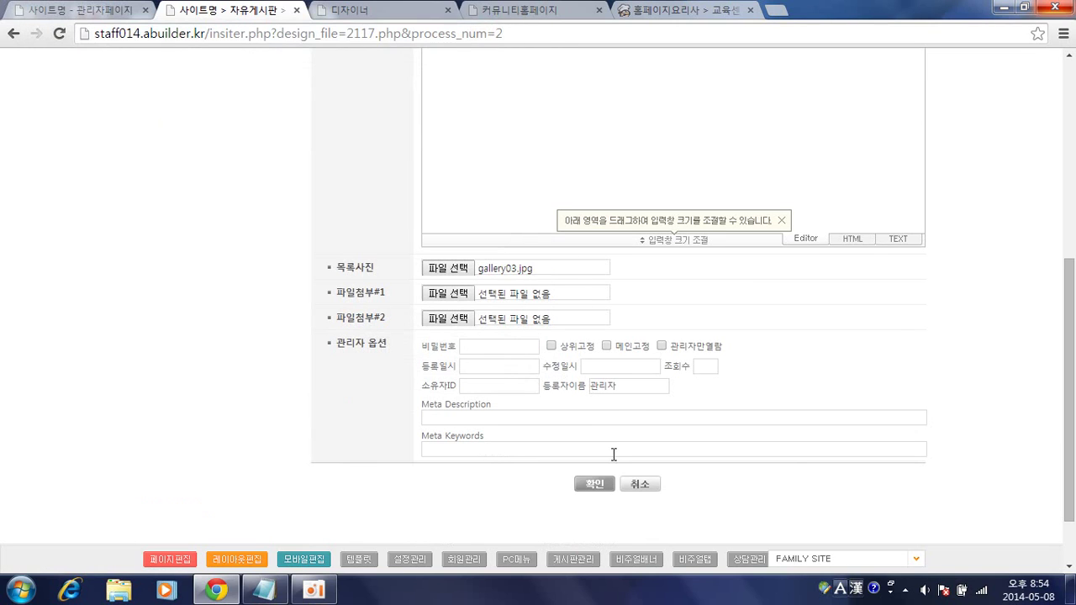
left_click(597, 484)
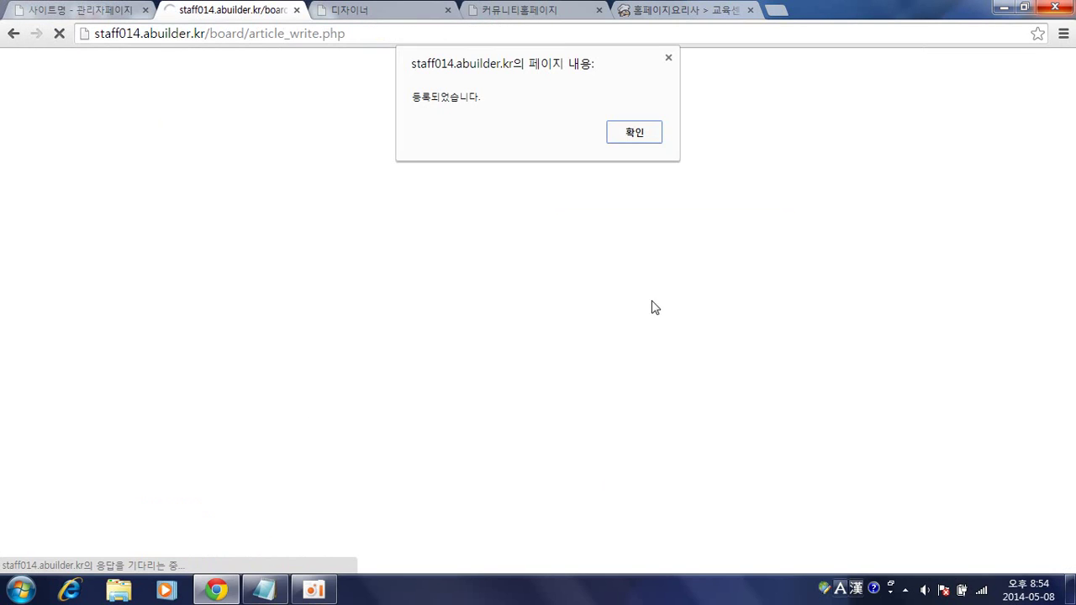
key("Return")
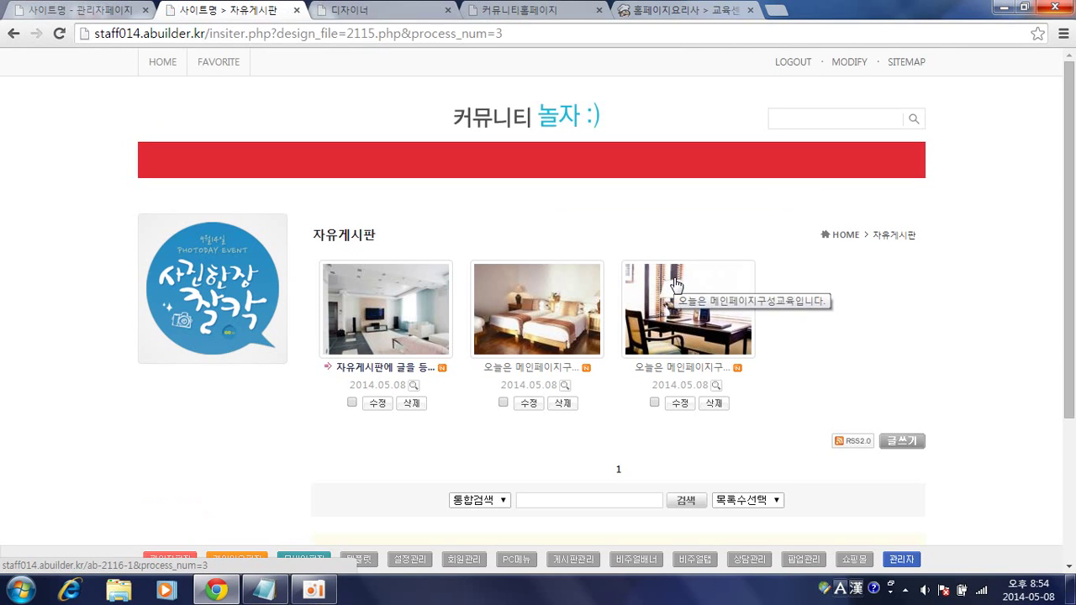
- Start a fourth post, reusing "자유게시판에 글을 등록합니다." as both its title and its body text
left_click(900, 442)
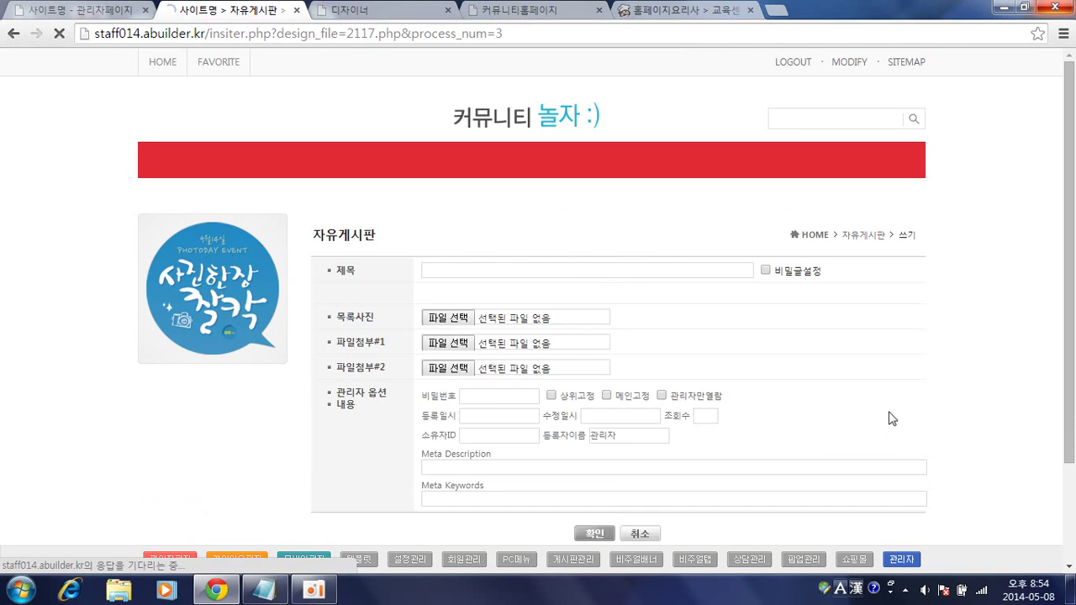
left_click(590, 270)
key("Down")
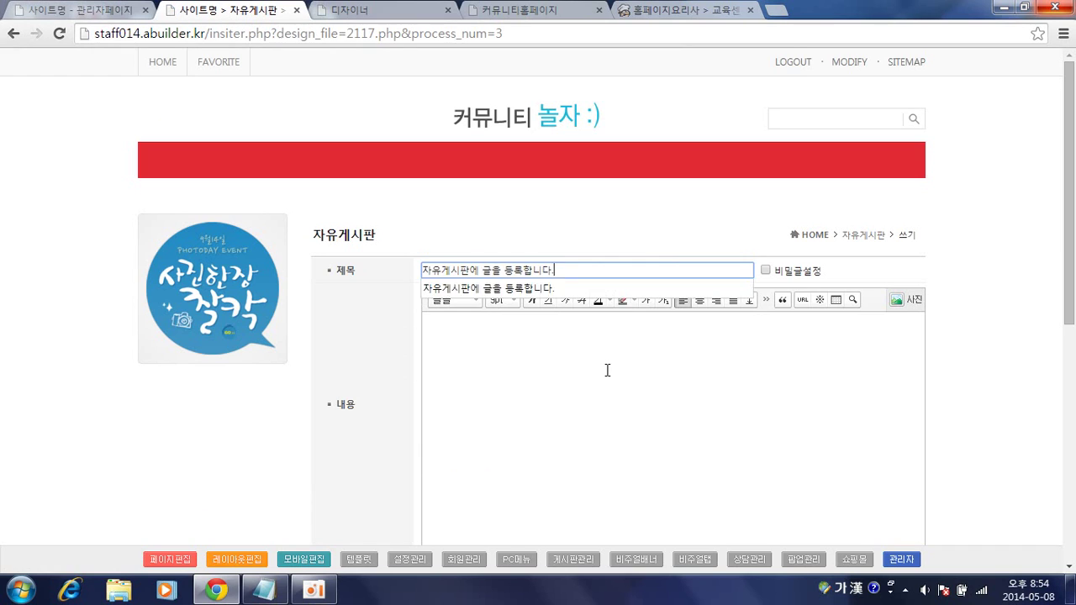
left_click(606, 370)
key("ctrl+v")
- Attach gallery04 as the post's list photo and submit the post
scroll(619, 365, "down", 5)
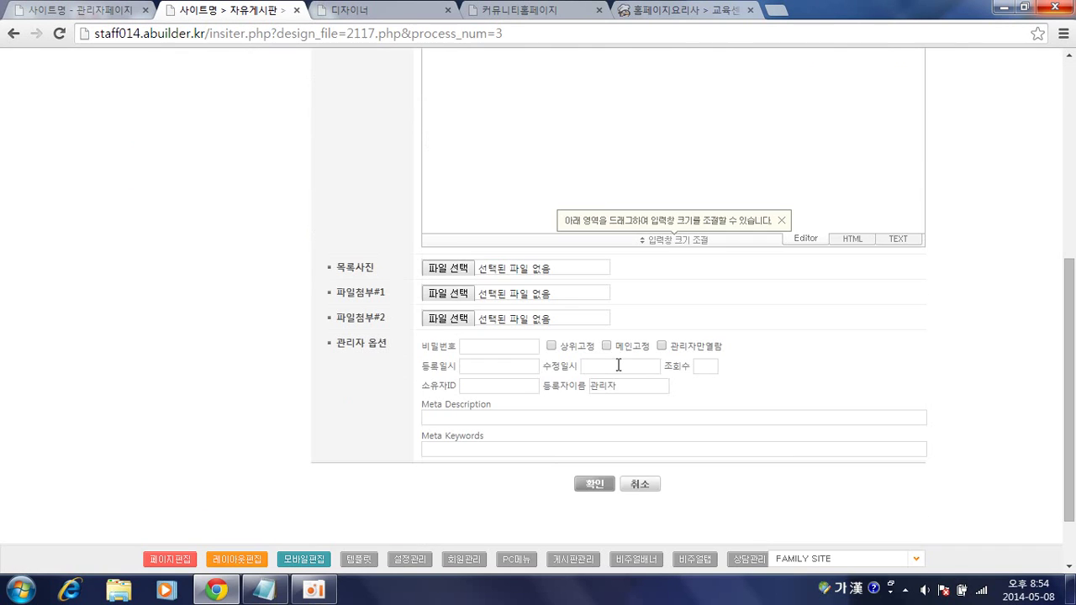
left_click(467, 268)
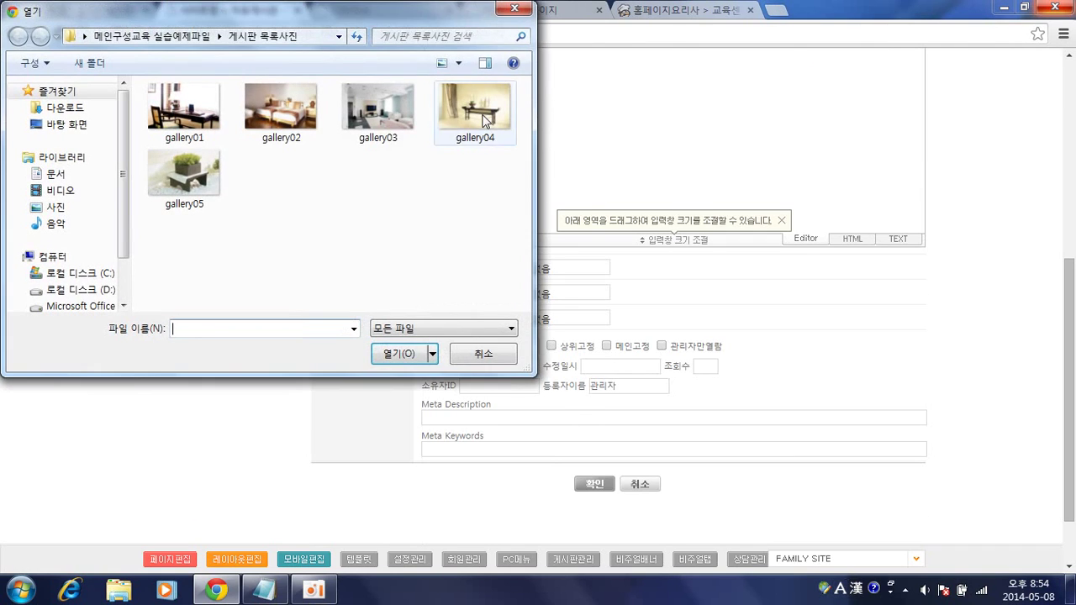
double_click(484, 121)
left_click(611, 487)
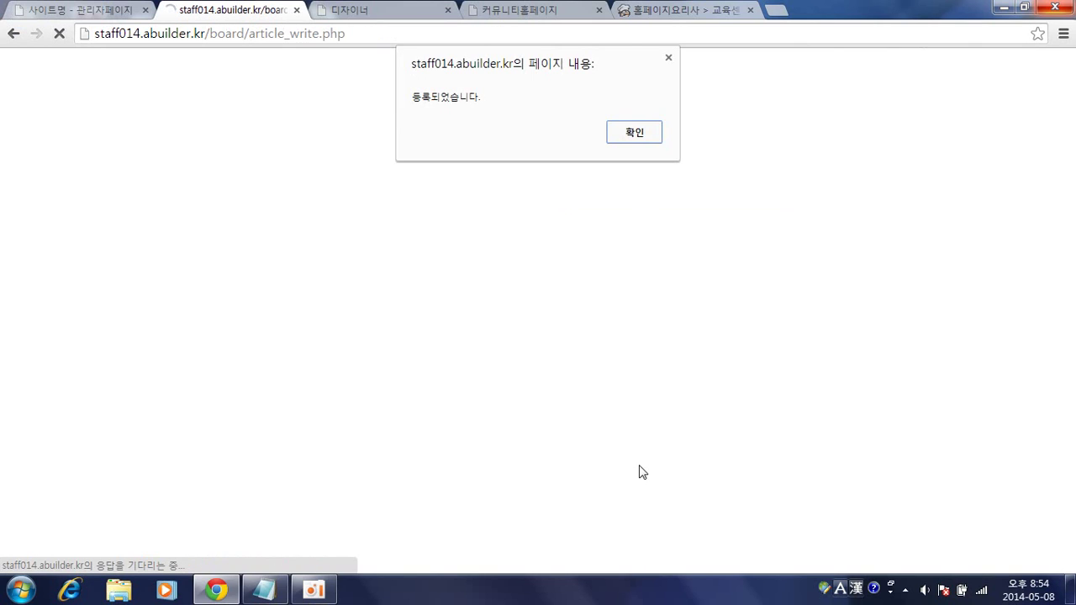
key("Return")
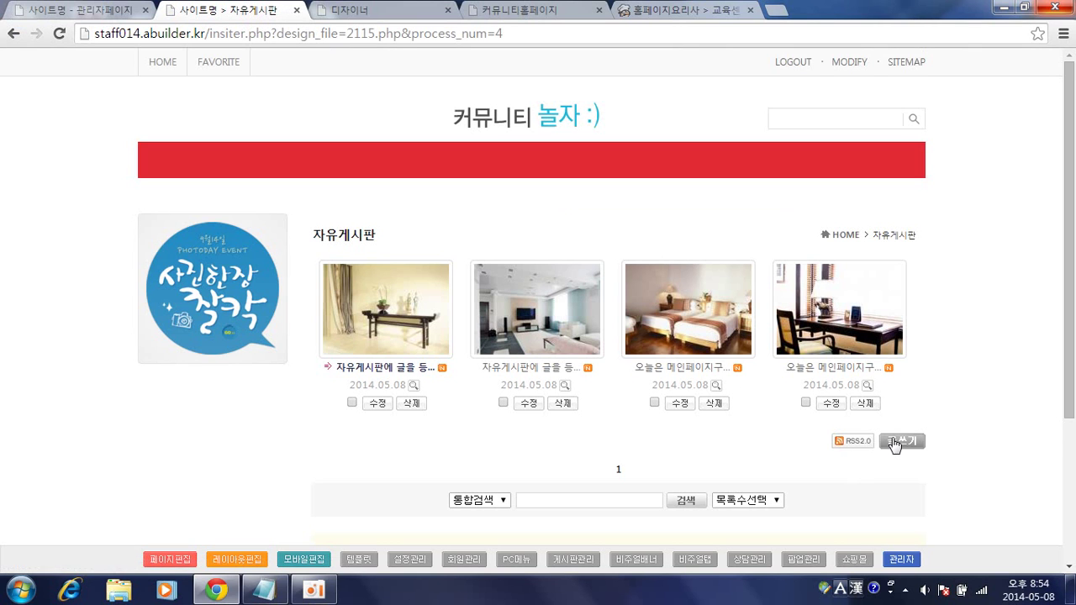
- Start a fifth post with "자유게시판에 글을 등록합니다." as its title and body text
left_click(896, 444)
left_click(432, 269)
type("자유게시판에 글을 등록합니다.")
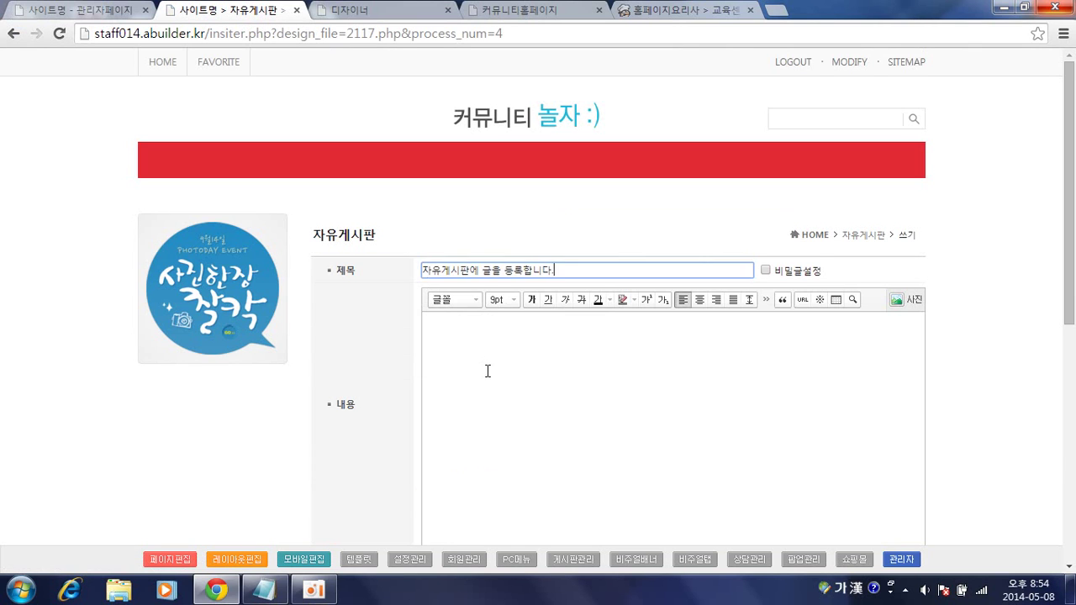
left_click(488, 371)
key("ctrl+v")
- Attach gallery05 as the post's list photo and submit the post
scroll(485, 398, "down", 5)
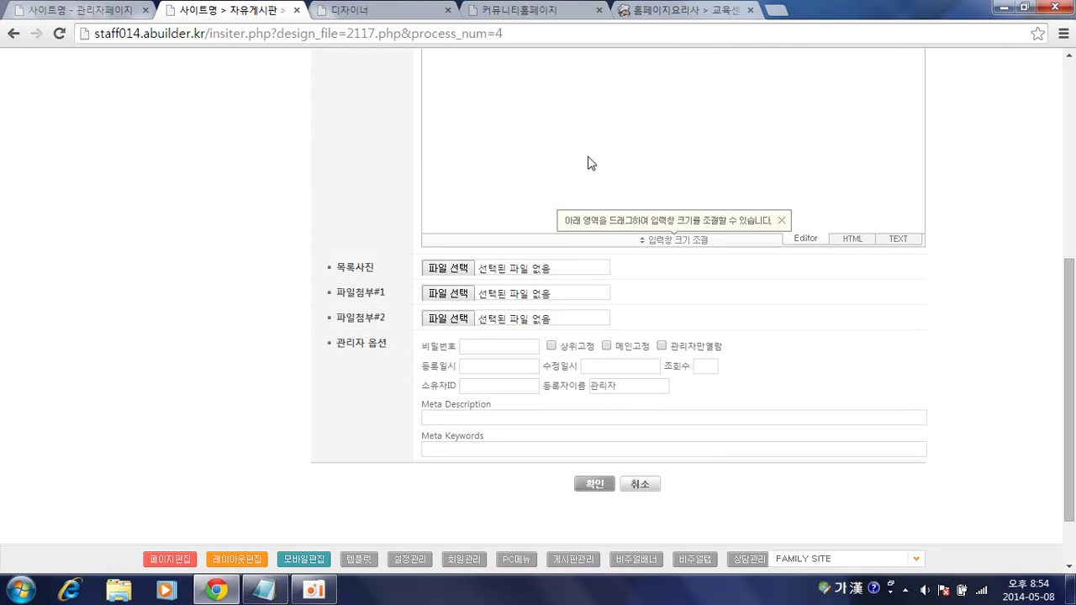
left_click(431, 269)
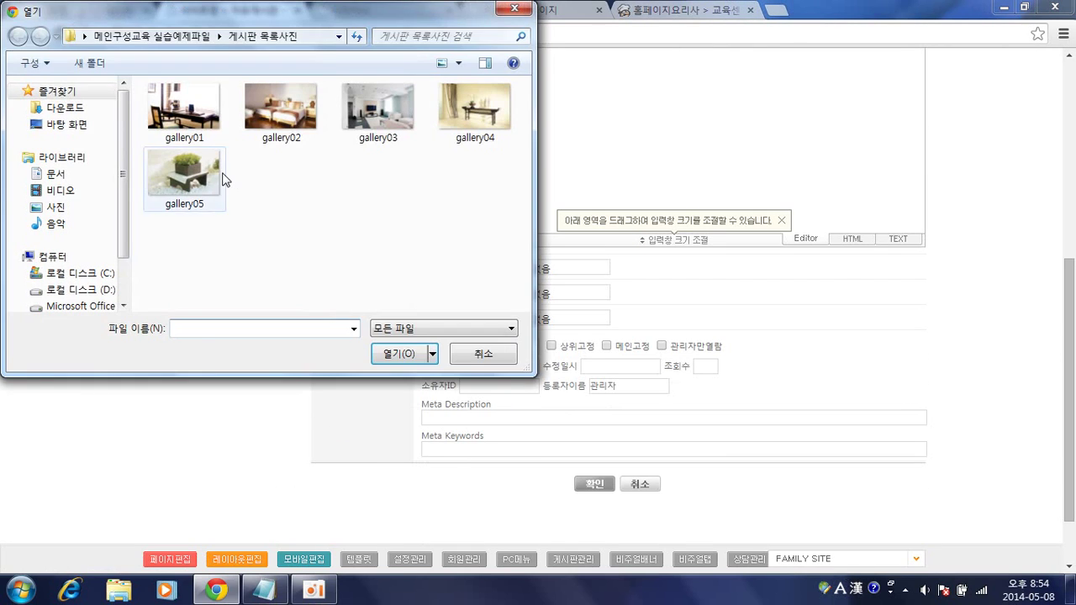
double_click(222, 179)
left_click(597, 487)
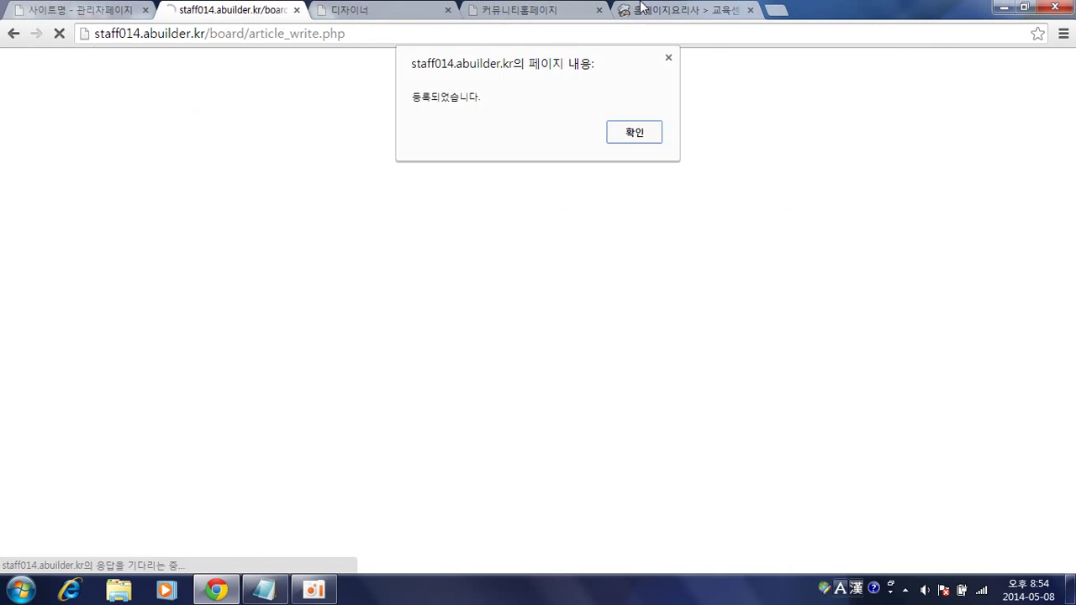
left_click(634, 132)
- Open the 메인구성교육 page of the 홈페이지요리사 education center and examine its course details and the practice example file download link
left_click(679, 9)
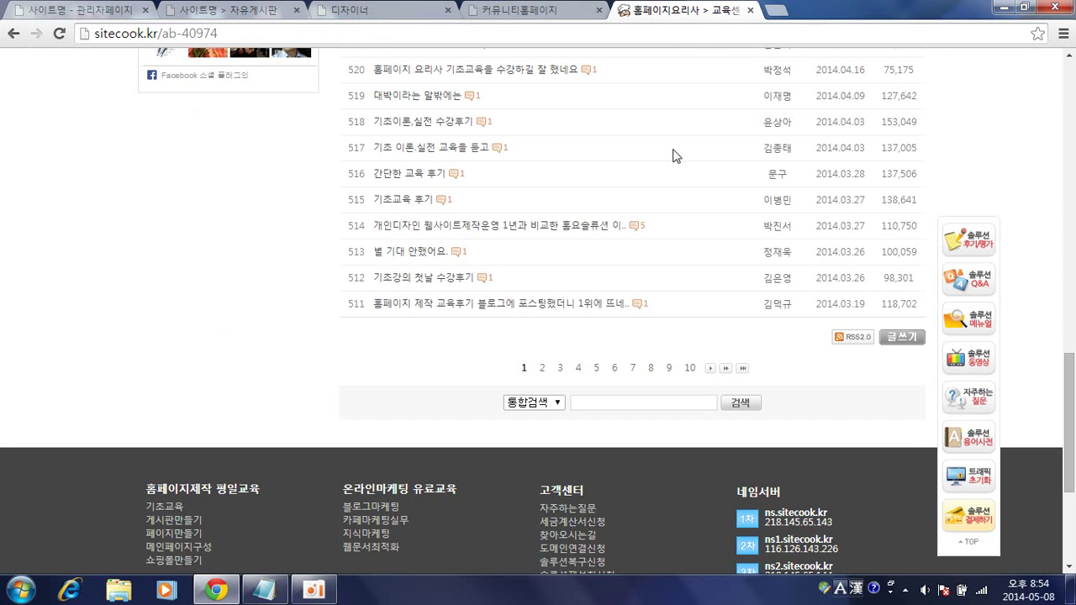
scroll(667, 219, "up", 8)
scroll(212, 195, "up", 2)
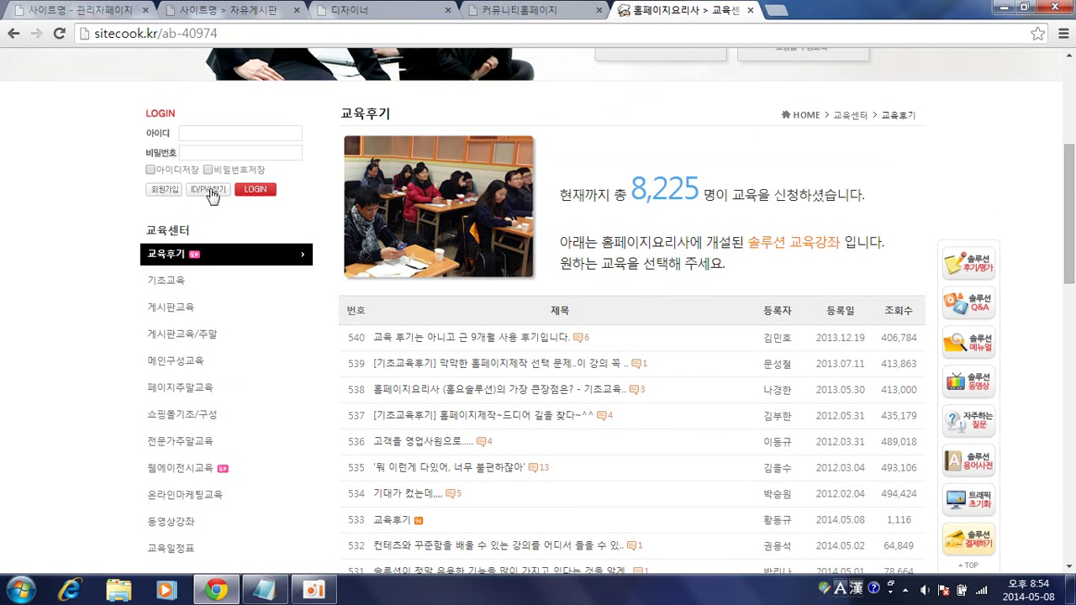
scroll(212, 194, "up", 3)
scroll(252, 368, "down", 2)
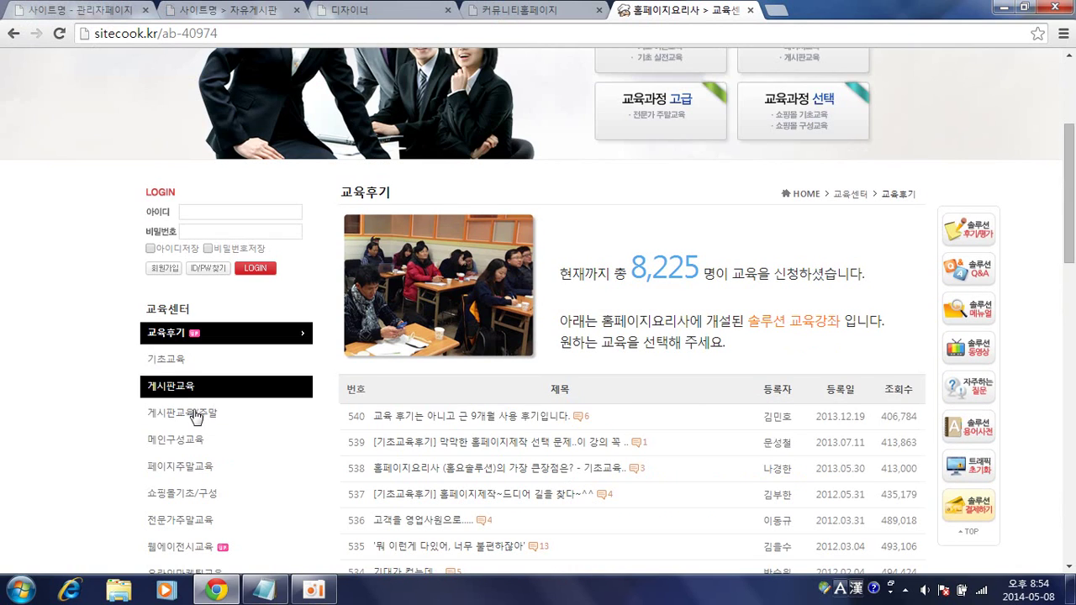
left_click(192, 440)
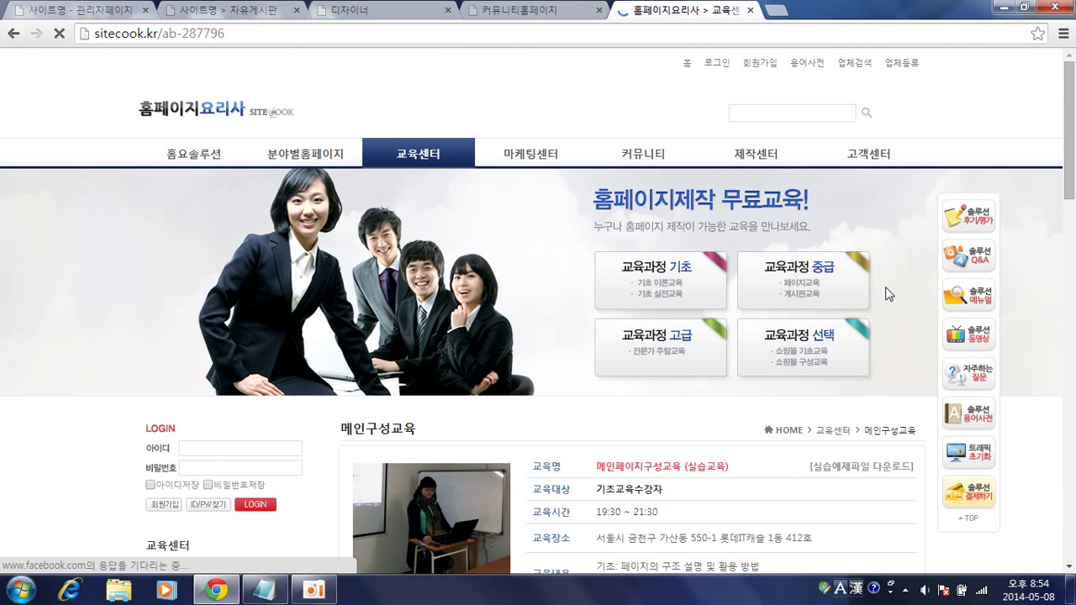
scroll(888, 294, "down", 3)
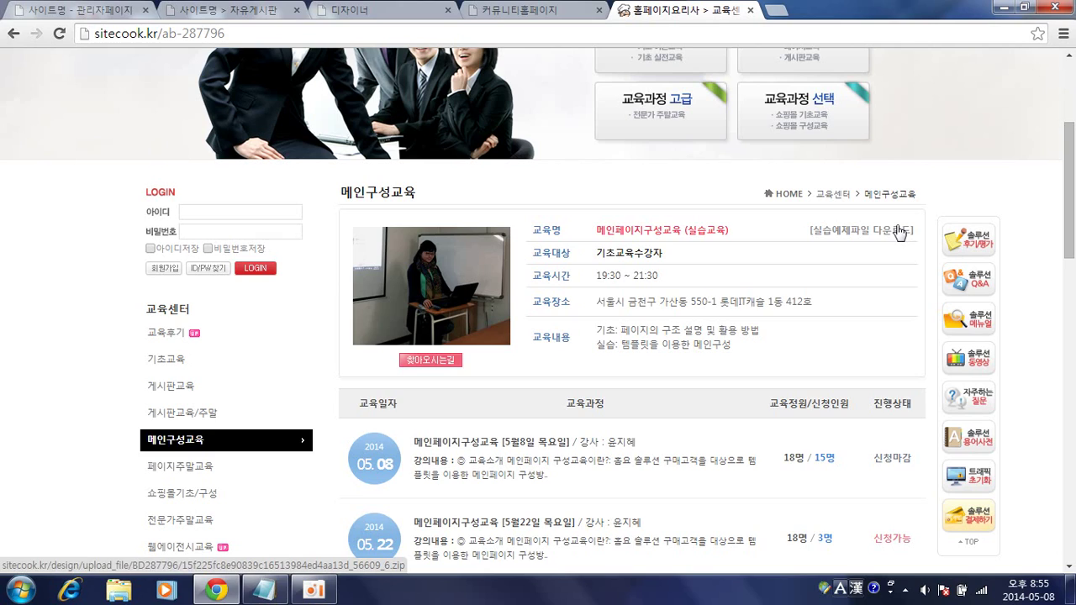
- Return to the 자유게시판 board and open the newest post, the one with the potted plant photo
left_click(263, 8)
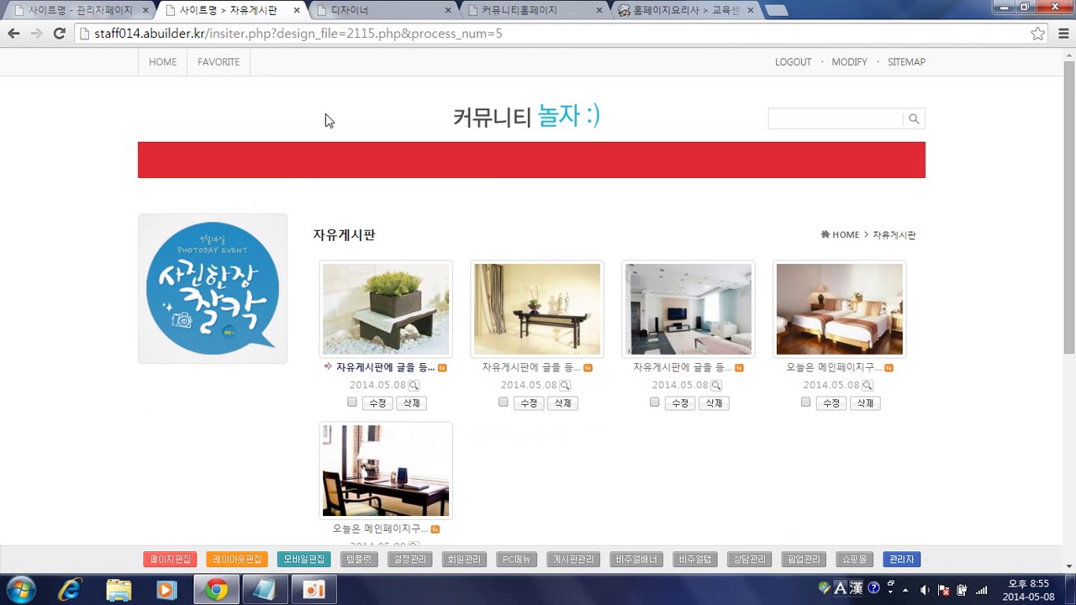
scroll(634, 478, "down", 1)
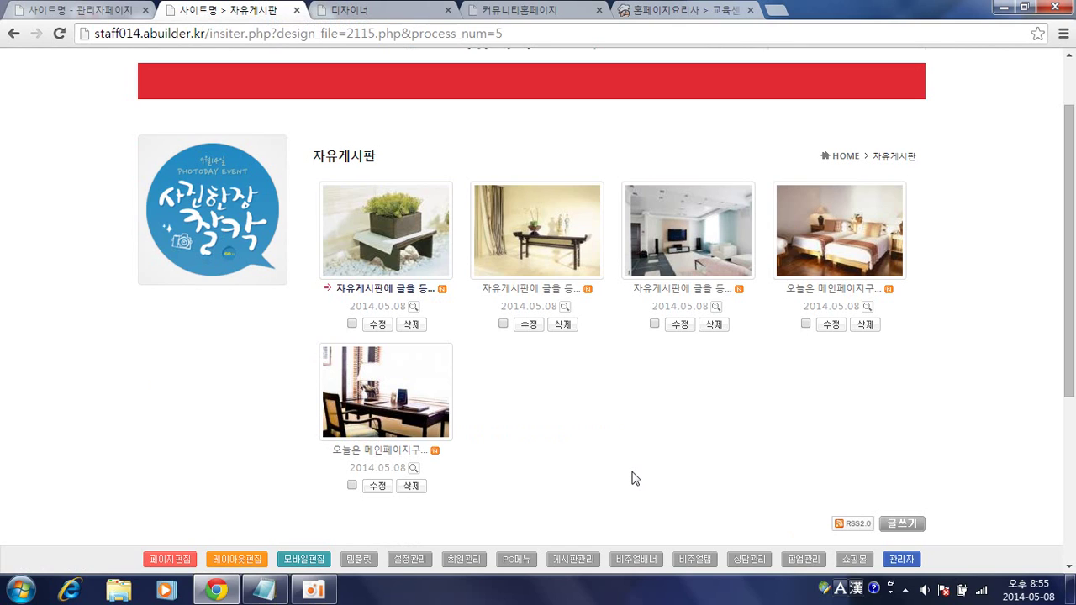
left_click(424, 251)
scroll(506, 336, "down", 5)
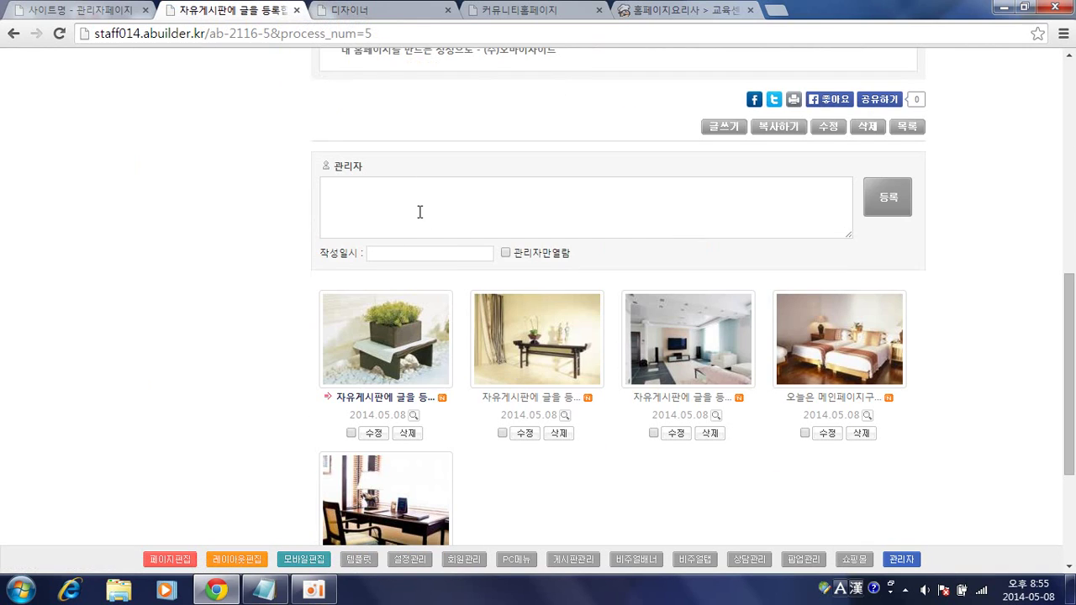
- Copy the line "홈페이지를 내 마음대로 요리하다 - 홈페이지요리사" from the useful information box and register it as a comment on the post
left_click(419, 212)
scroll(420, 214, "up", 1)
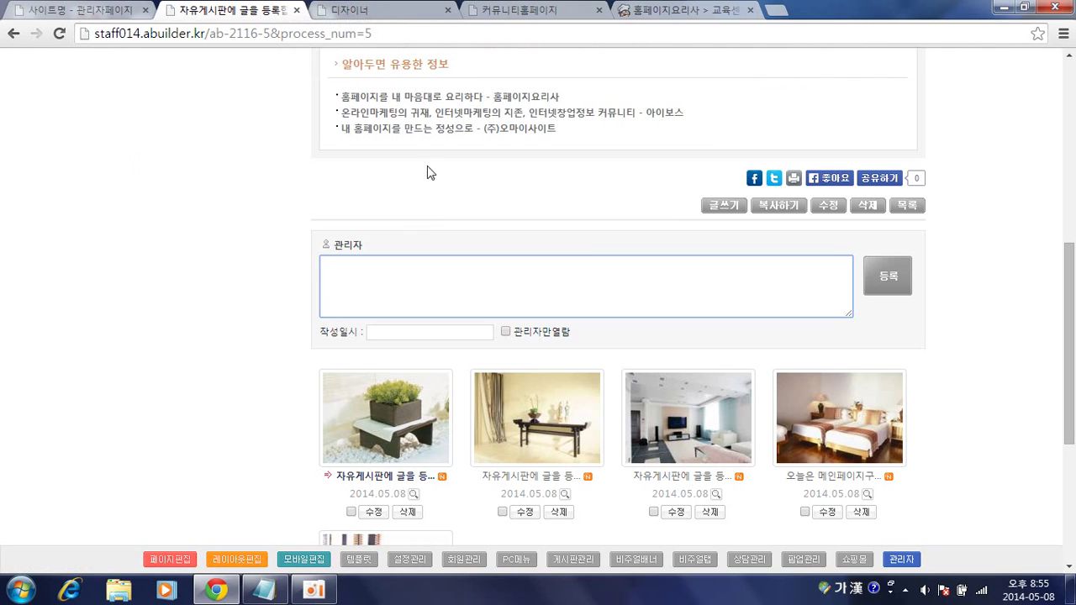
left_click_drag(562, 98, 341, 96)
key("ctrl+c")
left_click(826, 288)
key("ctrl+v")
left_click(889, 277)
- Register a second comment with the copied line "온라인마케팅의 귀재, 인터넷마케팅의 지존, 인터넷창업정보 커뮤니티 - 아이보스"
left_click_drag(711, 115, 350, 118)
key("ctrl+c")
left_click(600, 353)
key("ctrl+v")
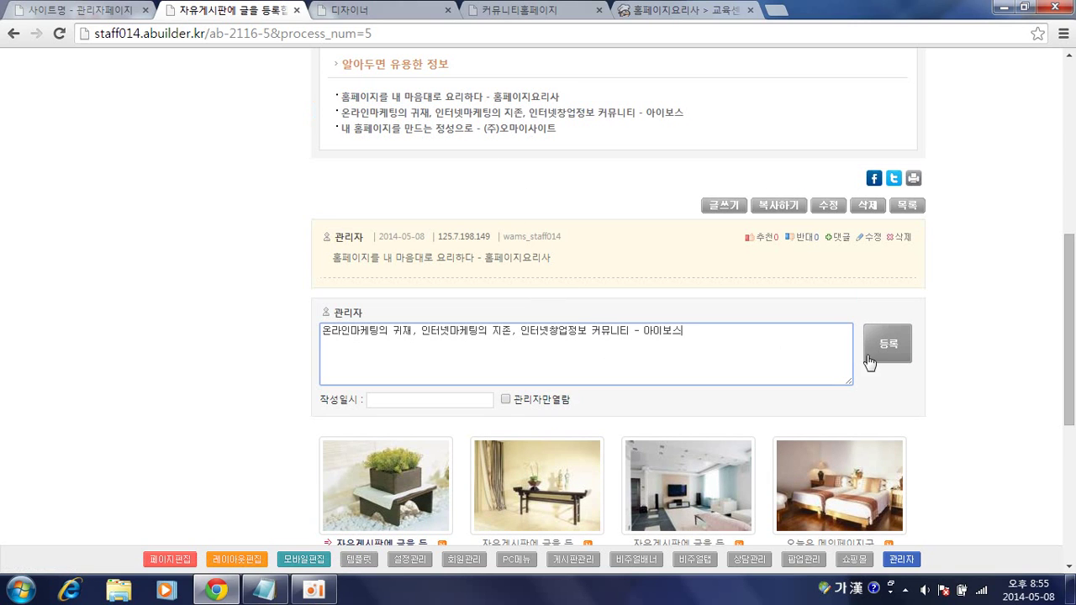
left_click(870, 361)
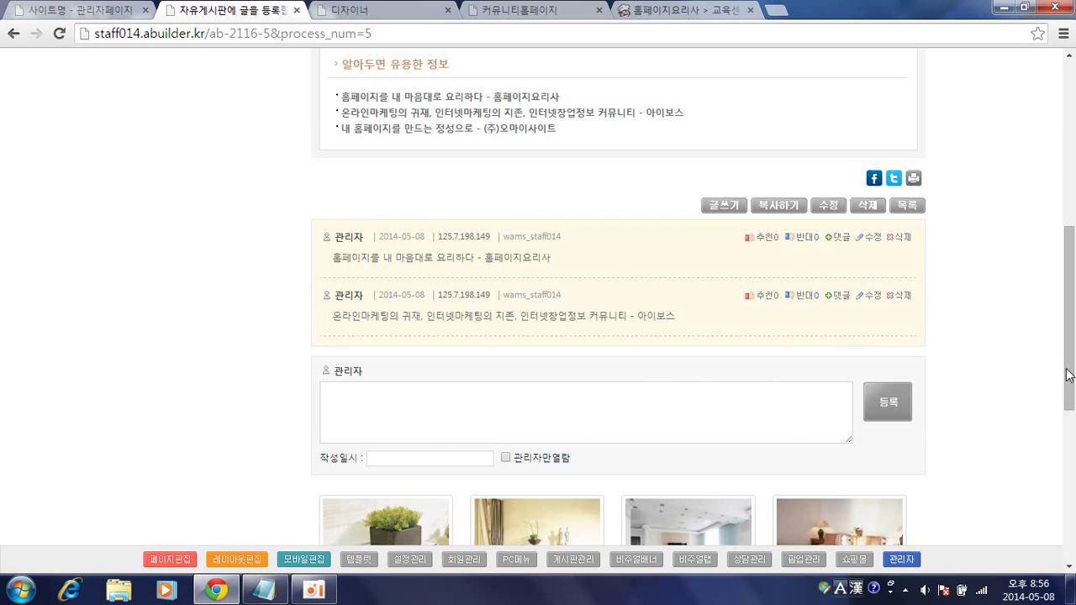
- Close the board post page and the 디자이너 page and return to the site's administrator page
left_click_drag(1068, 374, 1061, 449)
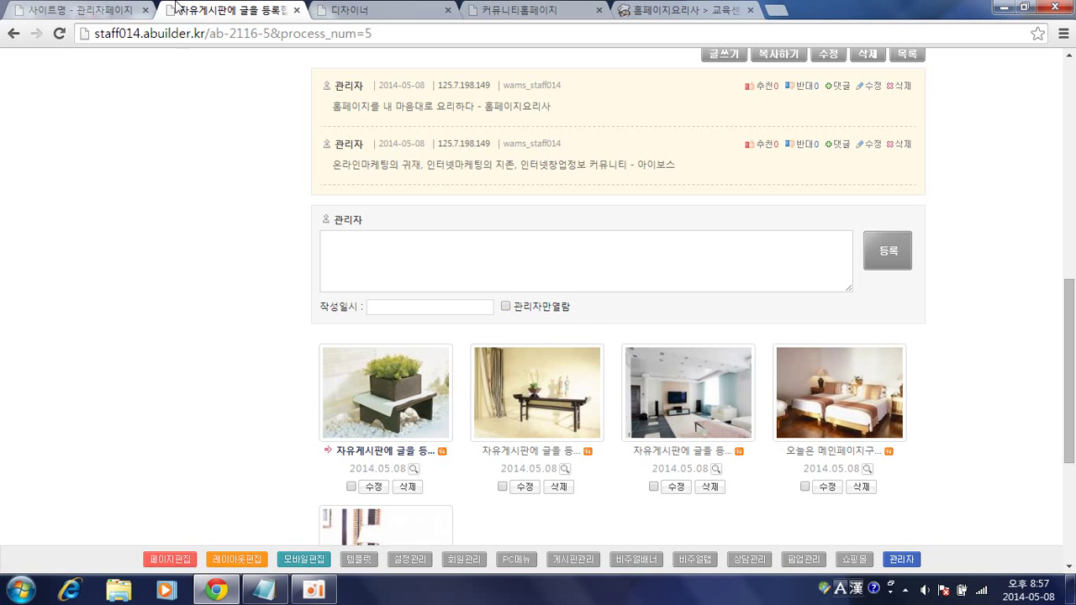
left_click(296, 10)
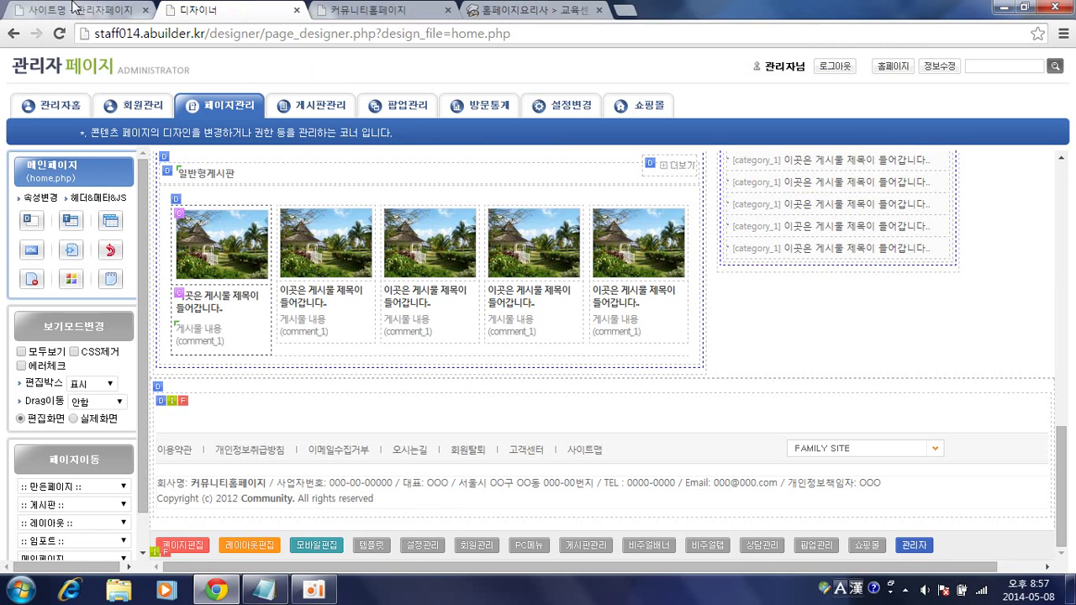
left_click(74, 9)
middle_click(214, 10)
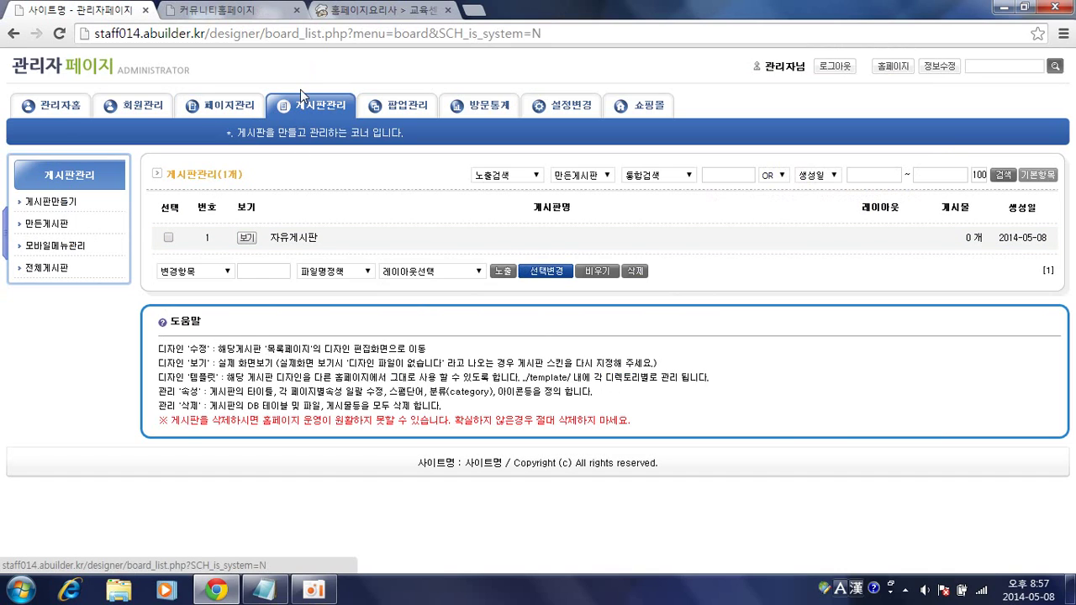
- Go to the page management list and open the 메인작업용 page for design editing at its board sections
left_click(223, 104)
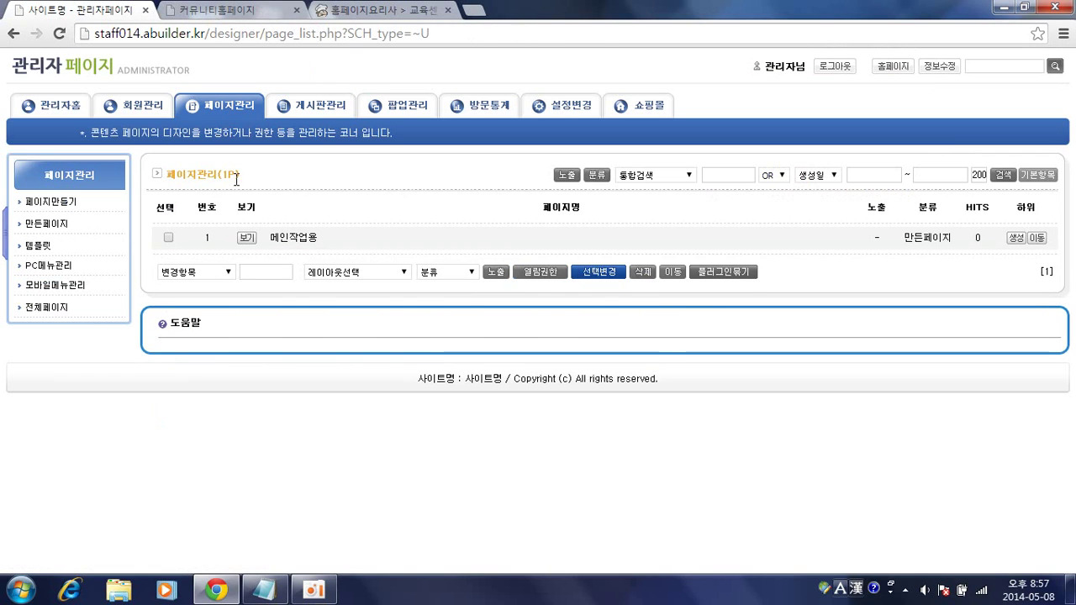
left_click(310, 239)
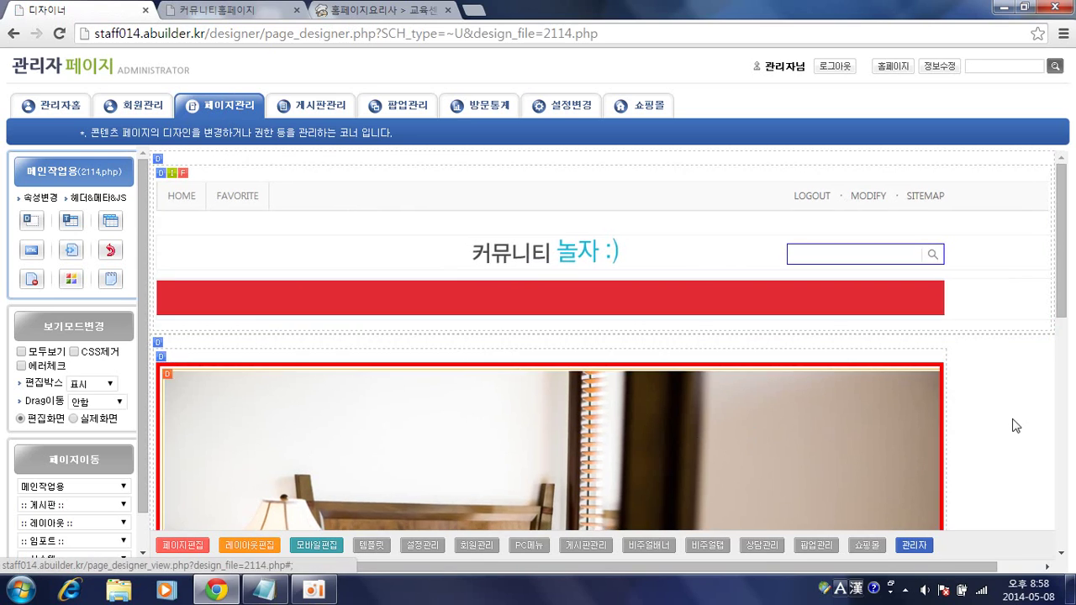
scroll(1043, 417, "down", 2)
scroll(1043, 418, "down", 5)
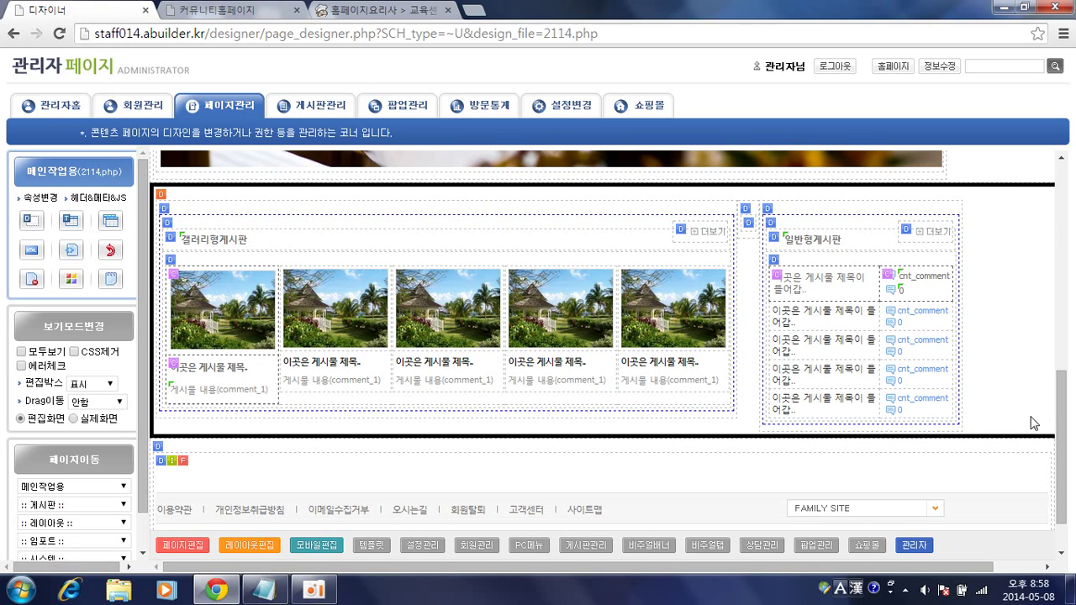
- Change the board linked to the main page's 갤러리형게시판 DIV to 자유게시판 in its basic form settings
left_click(168, 225)
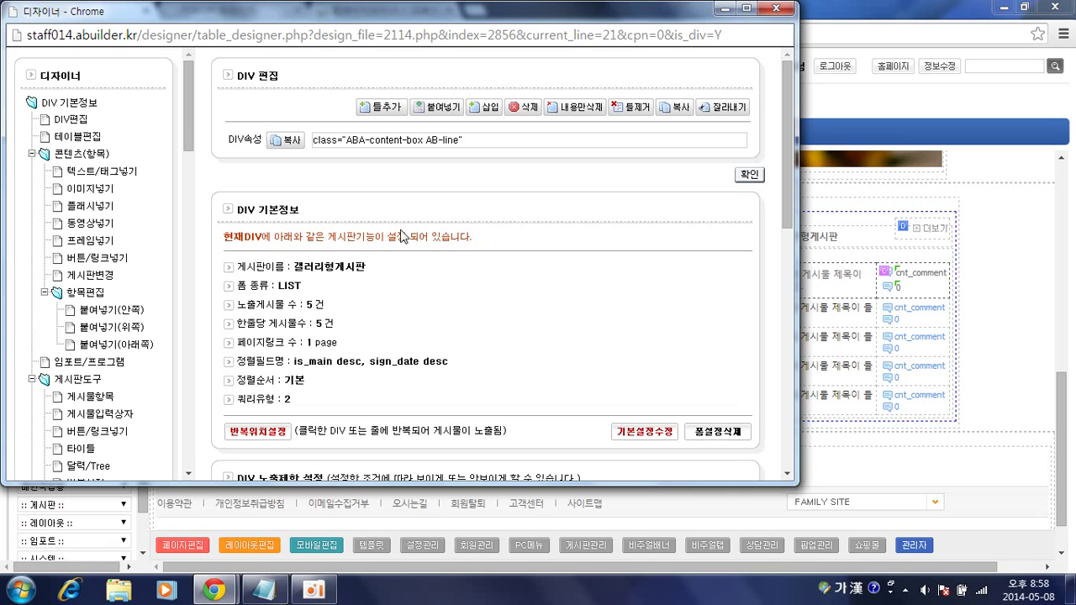
left_click(668, 433)
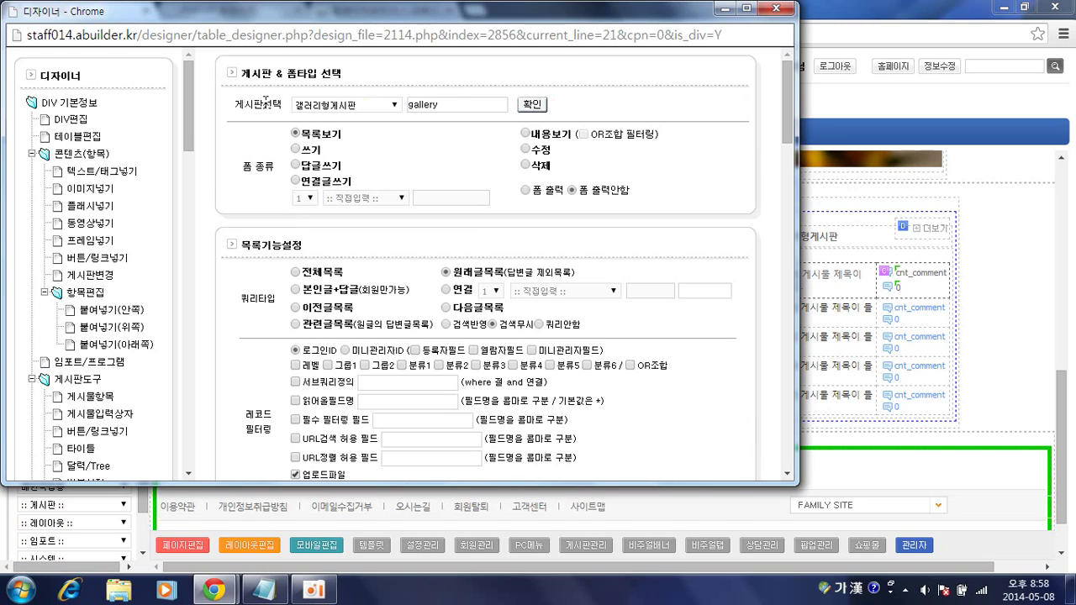
left_click(344, 106)
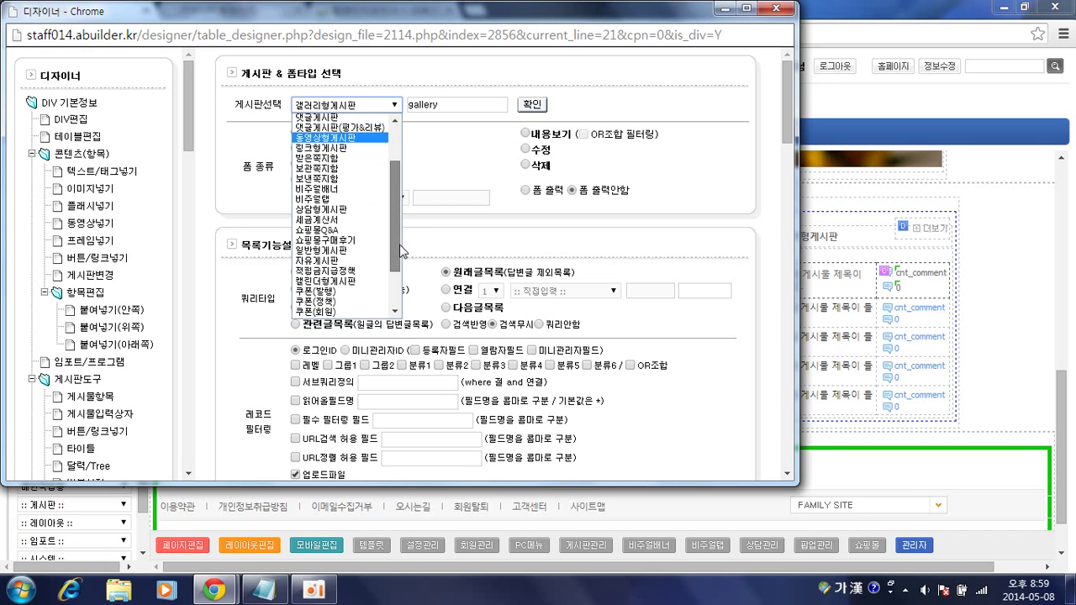
scroll(344, 248, "down", 2)
left_click(343, 261)
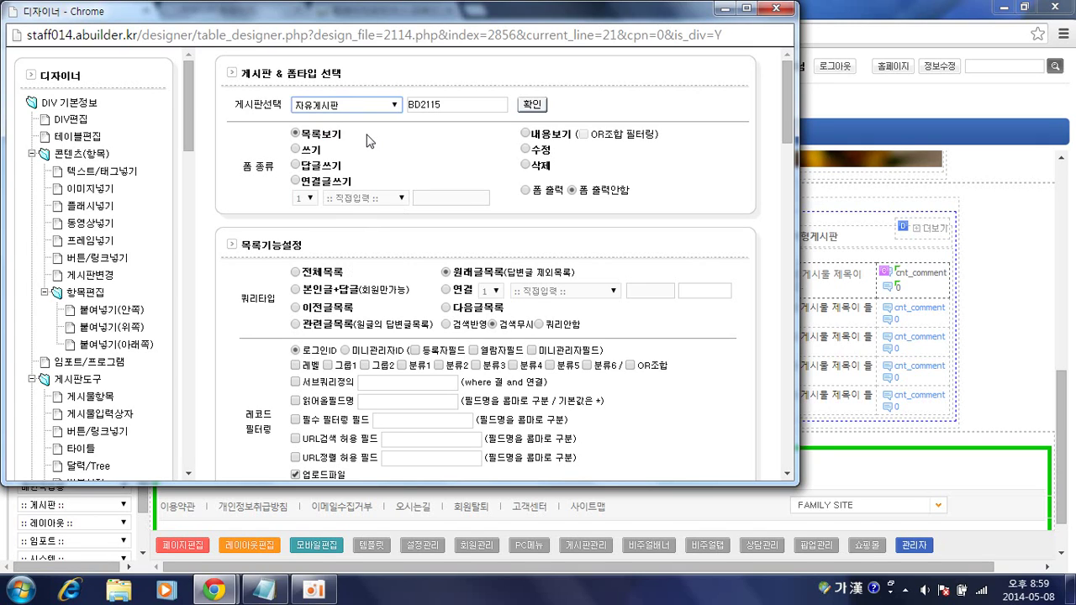
left_click(533, 107)
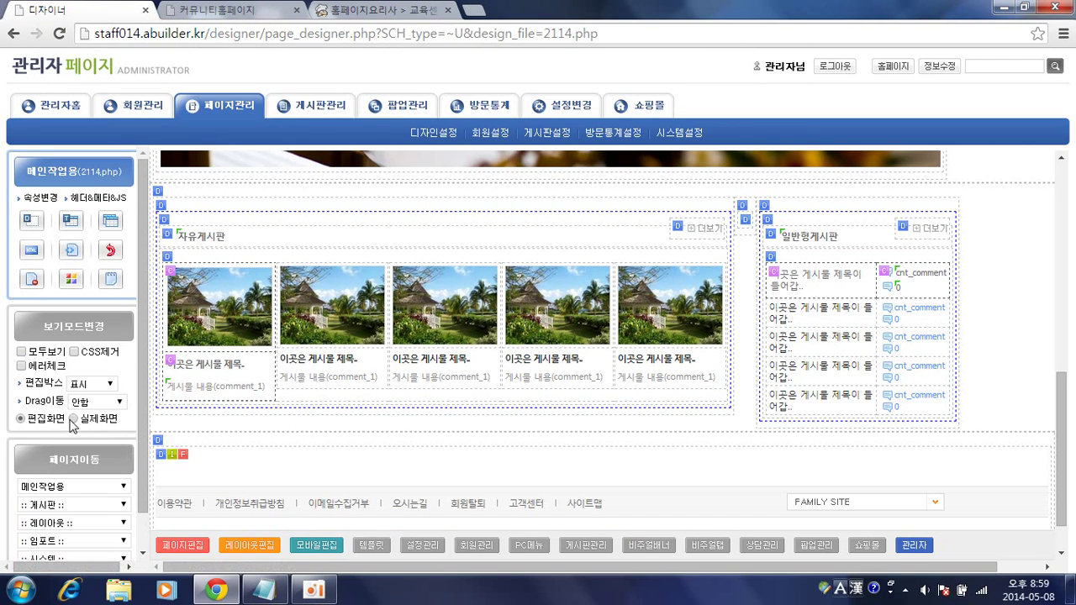
- Check the gallery section in the 실제화면 view of the main page, and return to the 편집화면 view
left_click(74, 418)
scroll(422, 432, "down", 5)
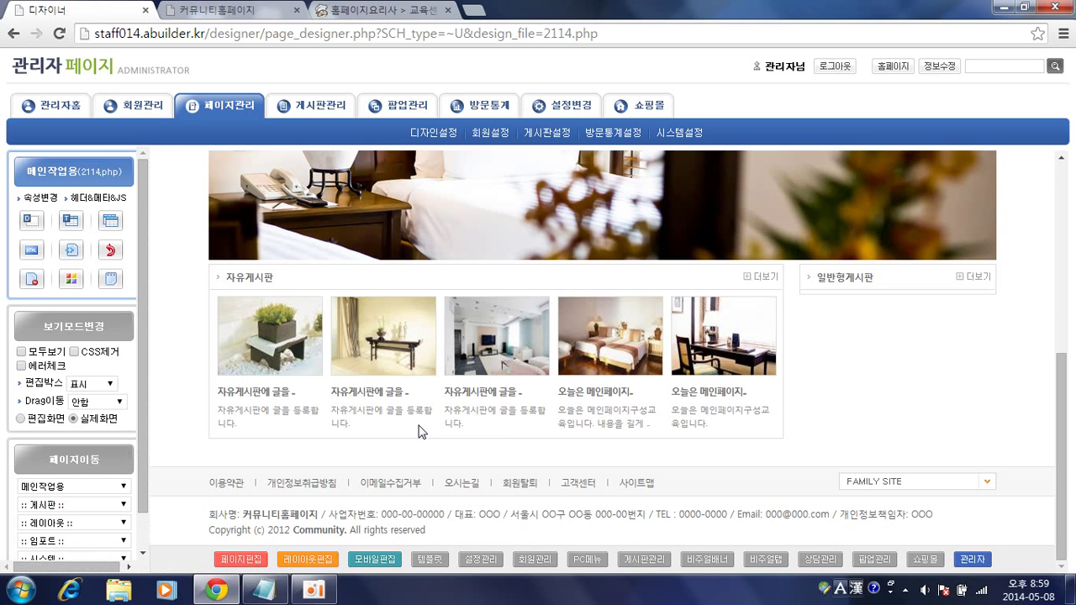
left_click(21, 419)
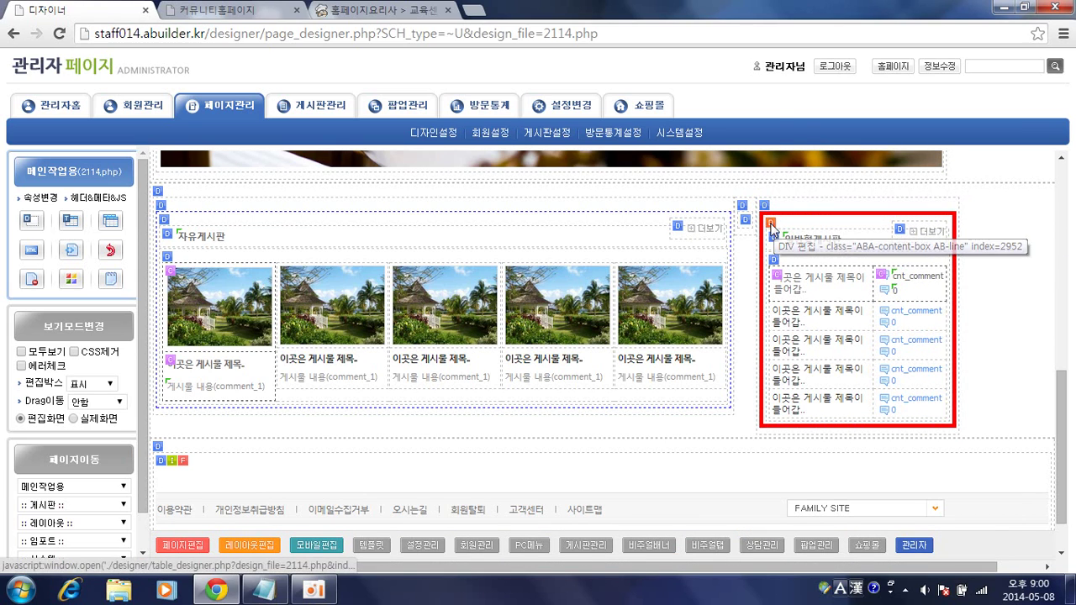
- Change the board linked to the main page's 일반형게시판 DIV to 자유게시판 in its basic form settings
left_click(771, 225)
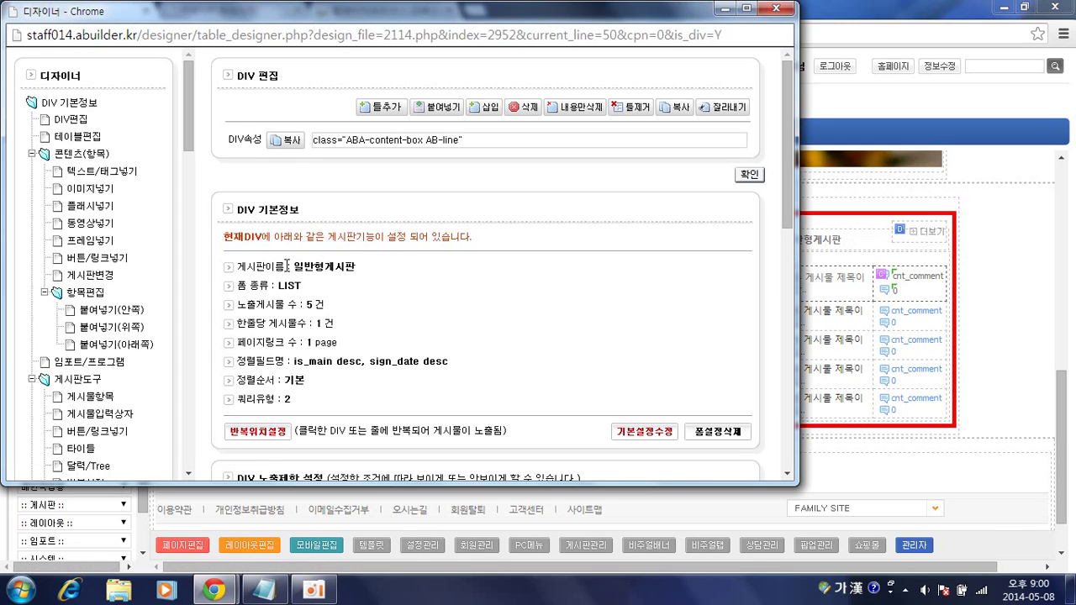
left_click_drag(286, 266, 367, 268)
left_click(367, 267)
left_click(640, 437)
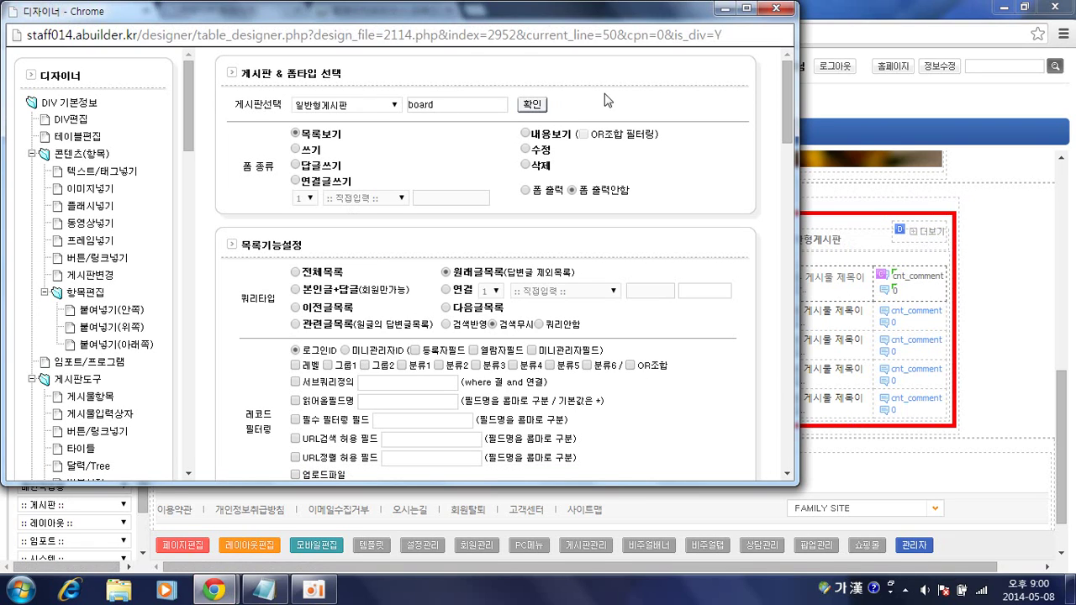
left_click(360, 105)
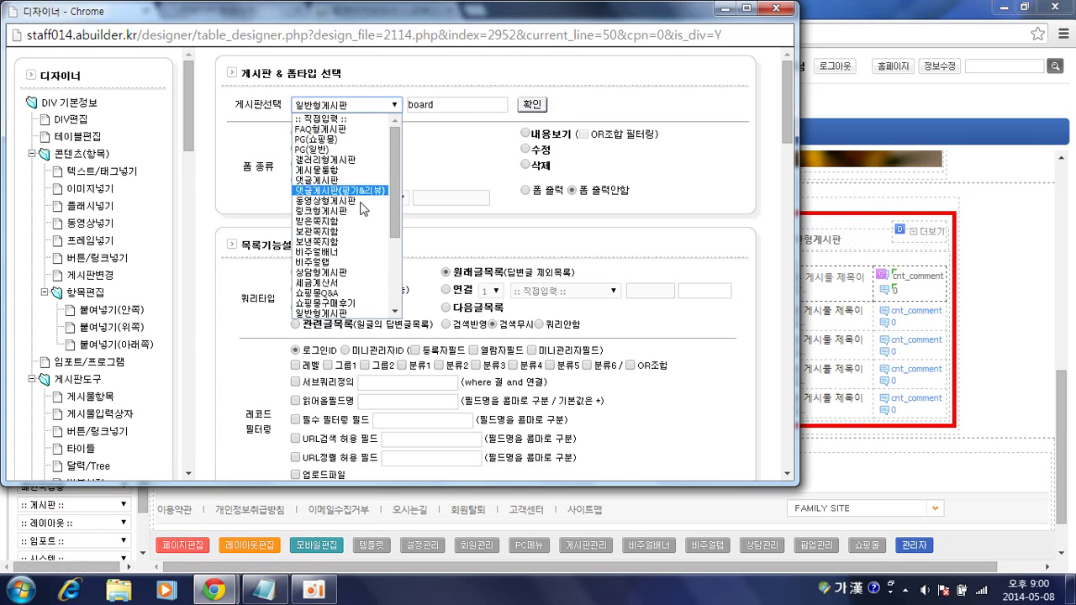
left_click(370, 205)
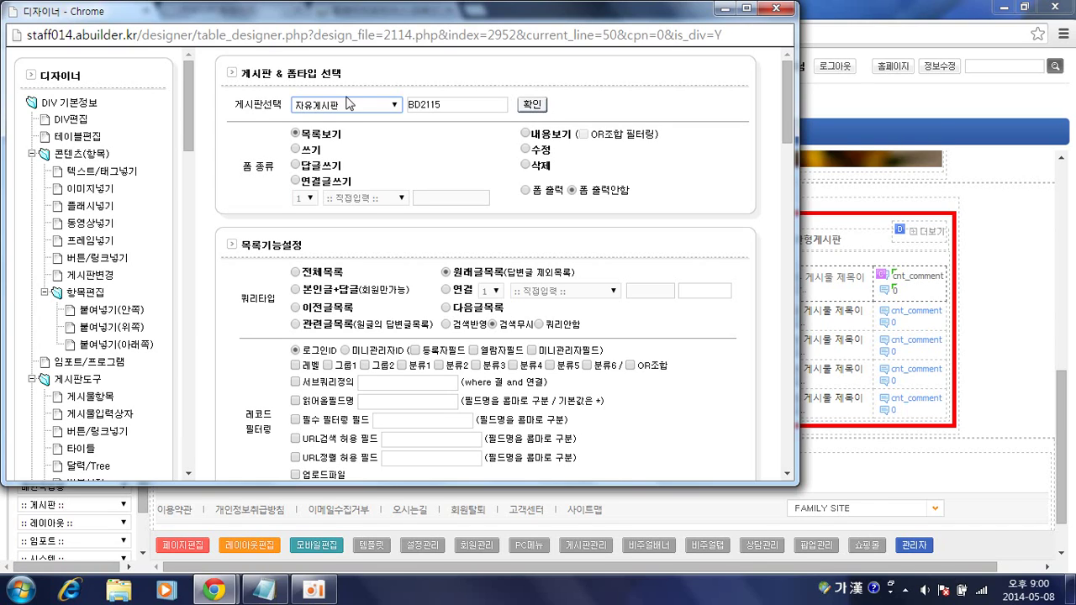
left_click(531, 104)
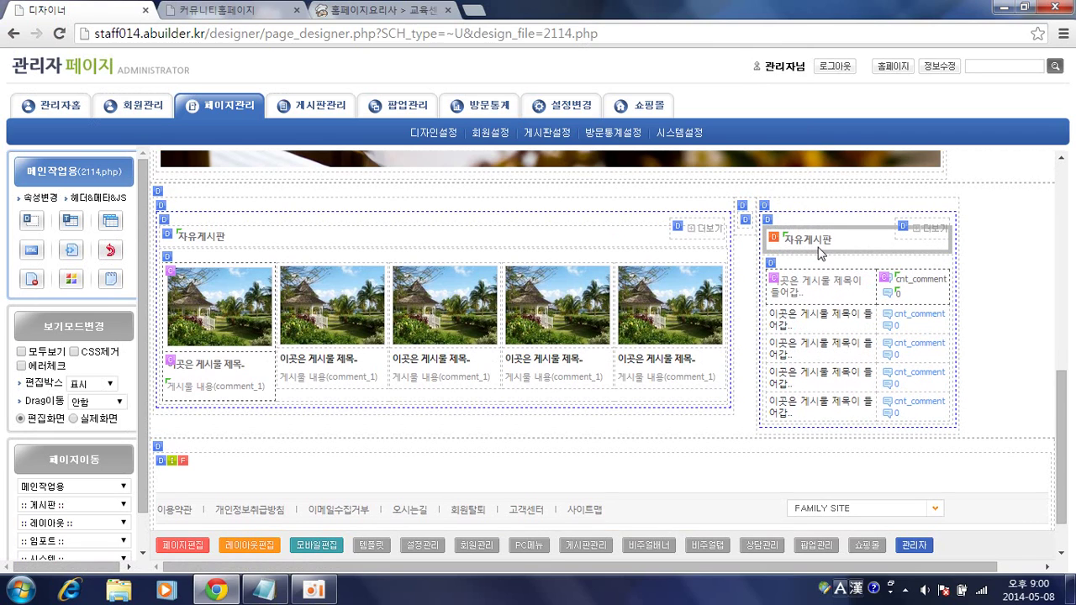
- Reopen the basic form settings of the text-list board DIV, review the available boards, and close the editor
left_click(773, 226)
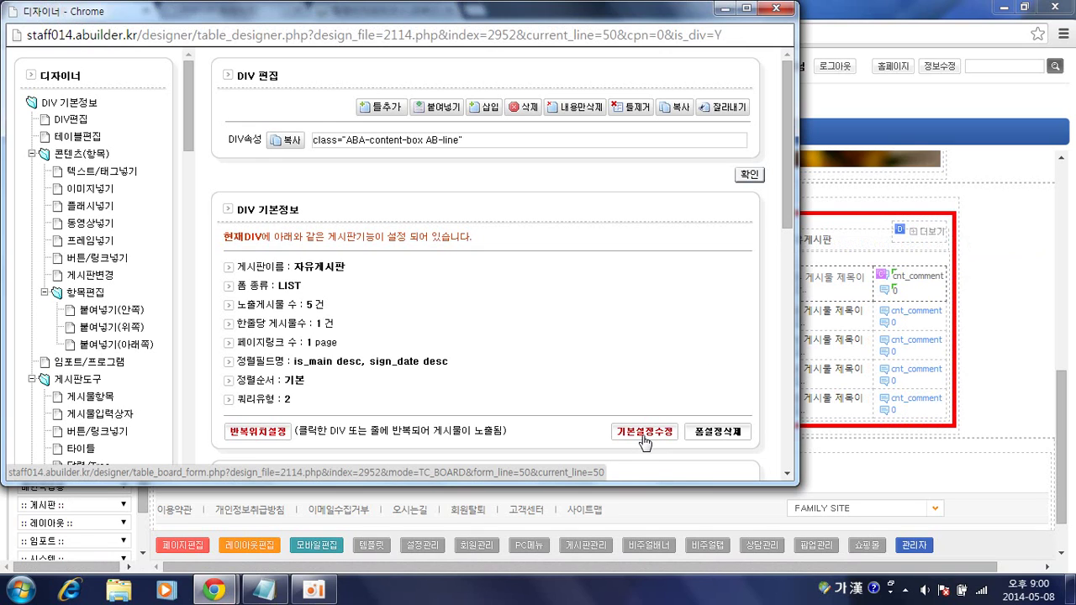
left_click(644, 432)
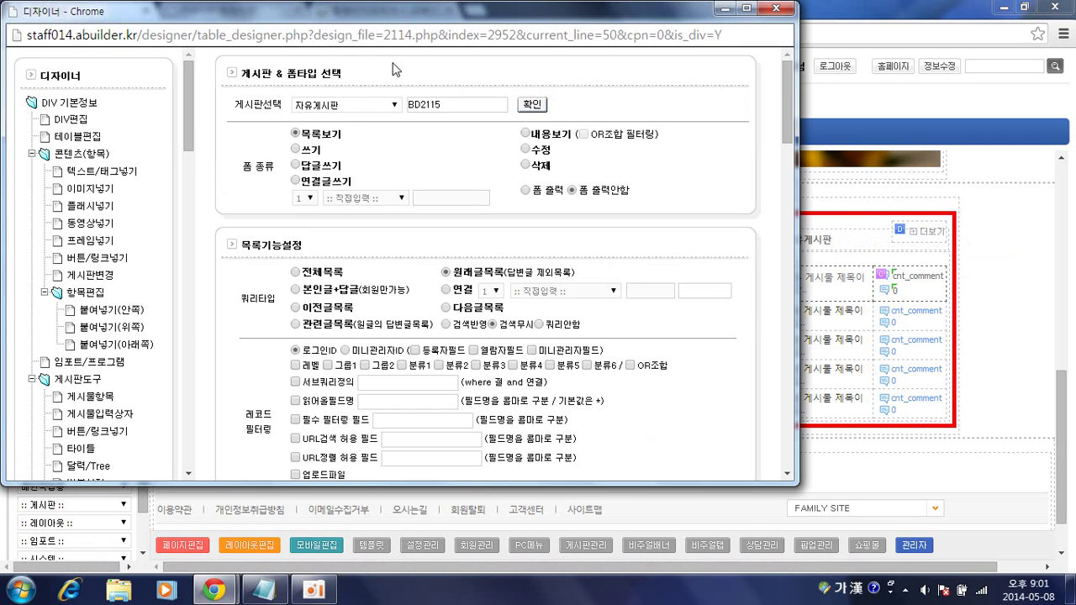
left_click(346, 106)
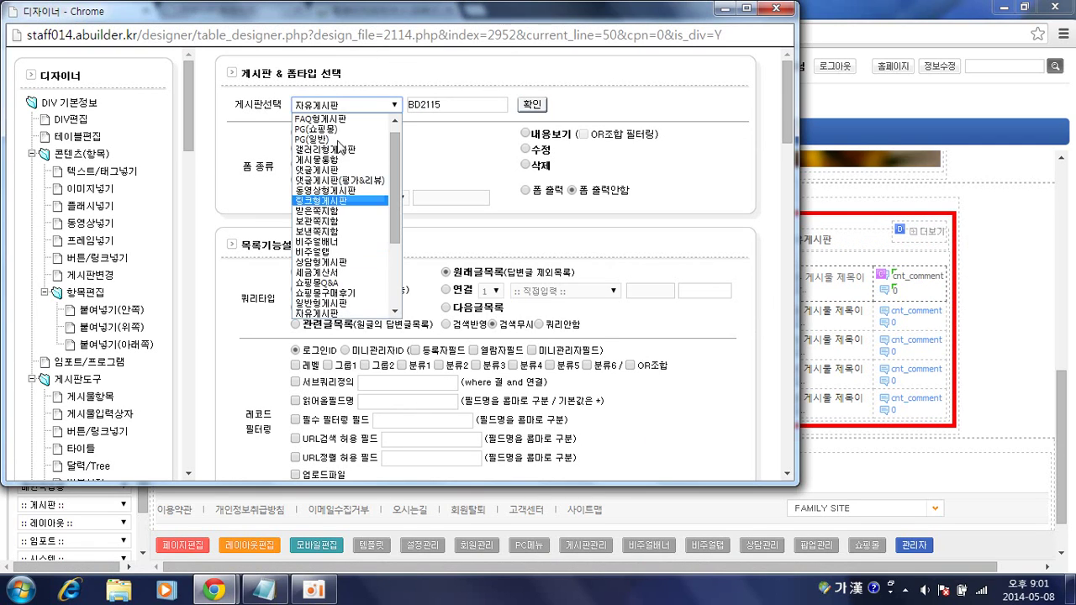
left_click(377, 84)
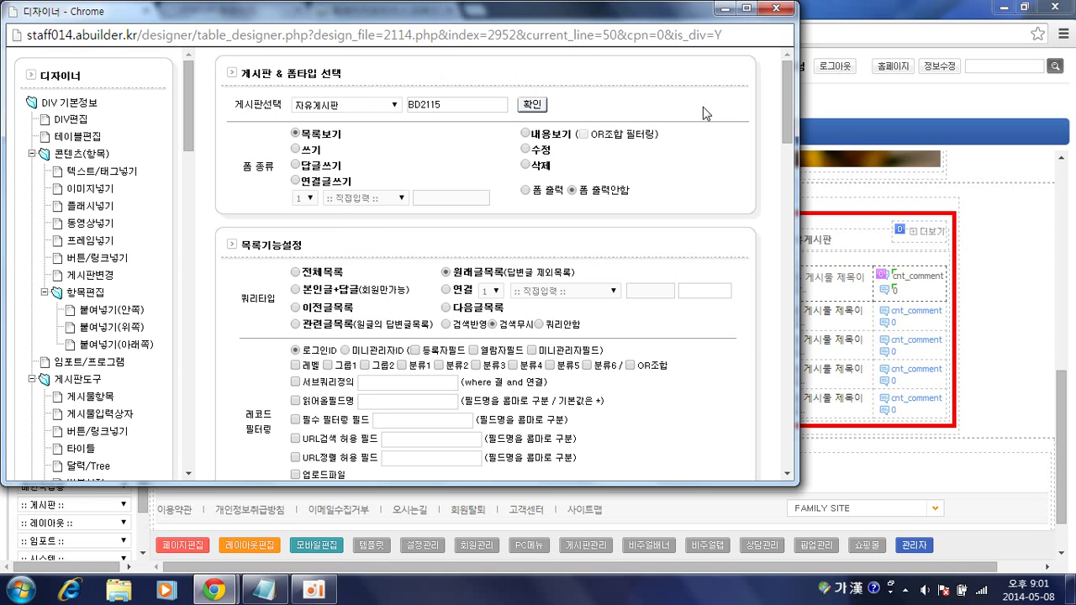
left_click(776, 9)
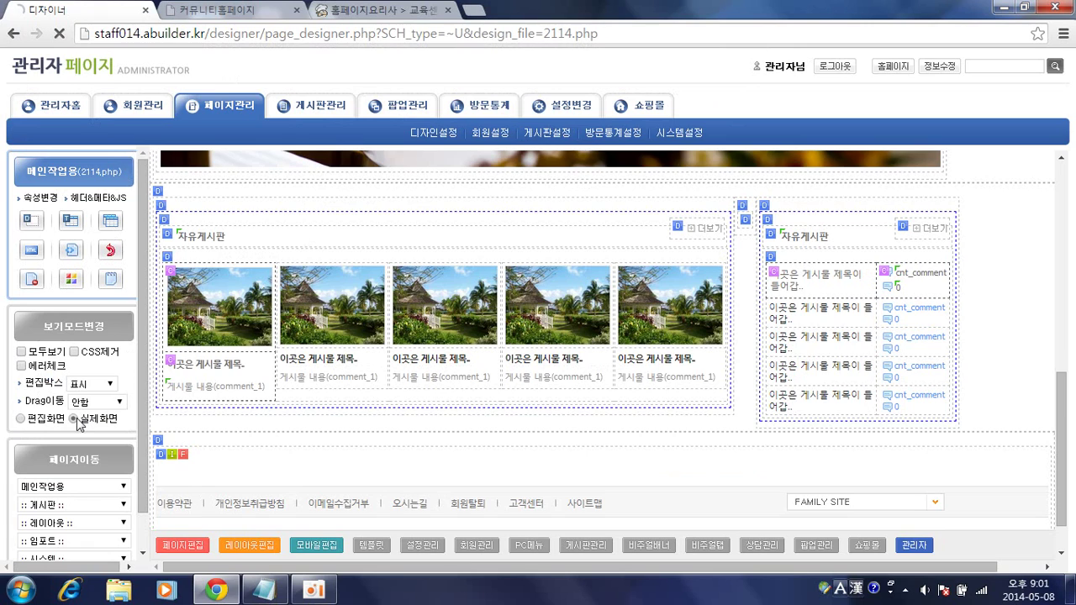
- Check both 자유게시판 sections in the 실제화면 view, and switch back to the 편집화면 view
left_click(75, 417)
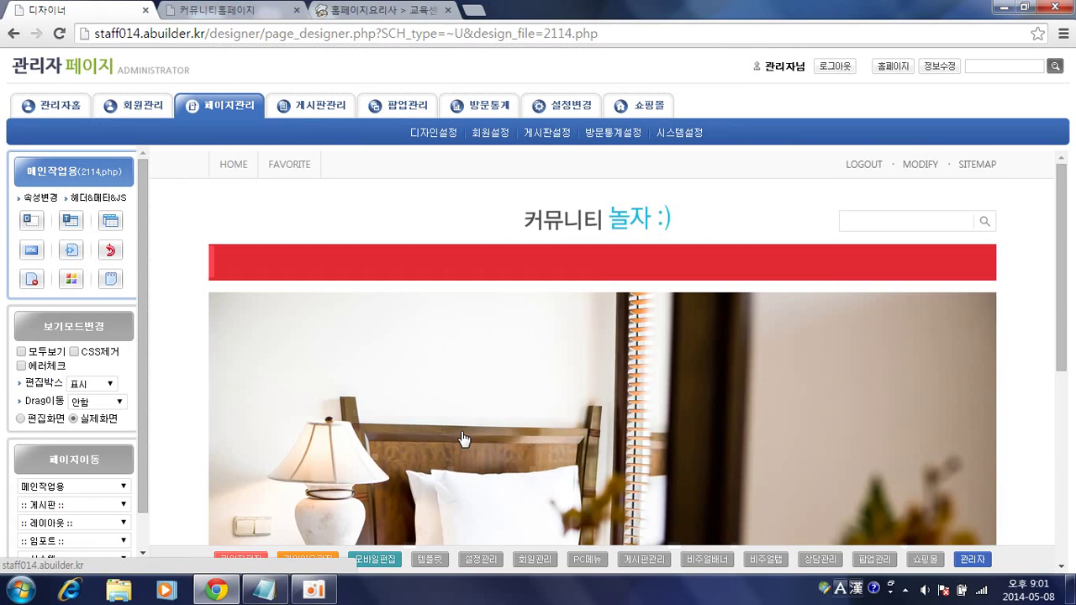
scroll(462, 439, "down", 5)
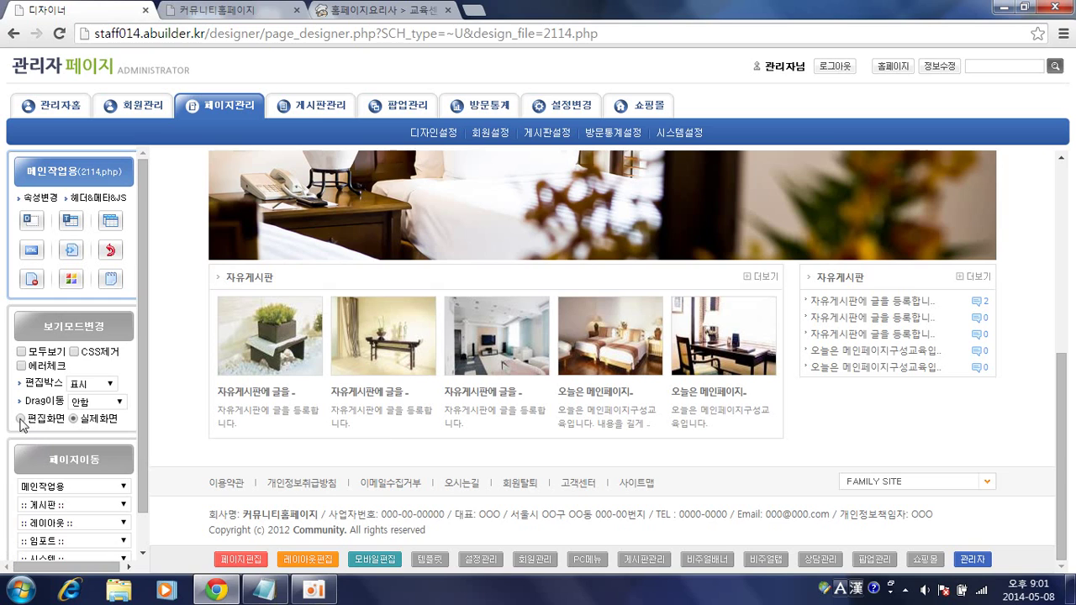
left_click(21, 420)
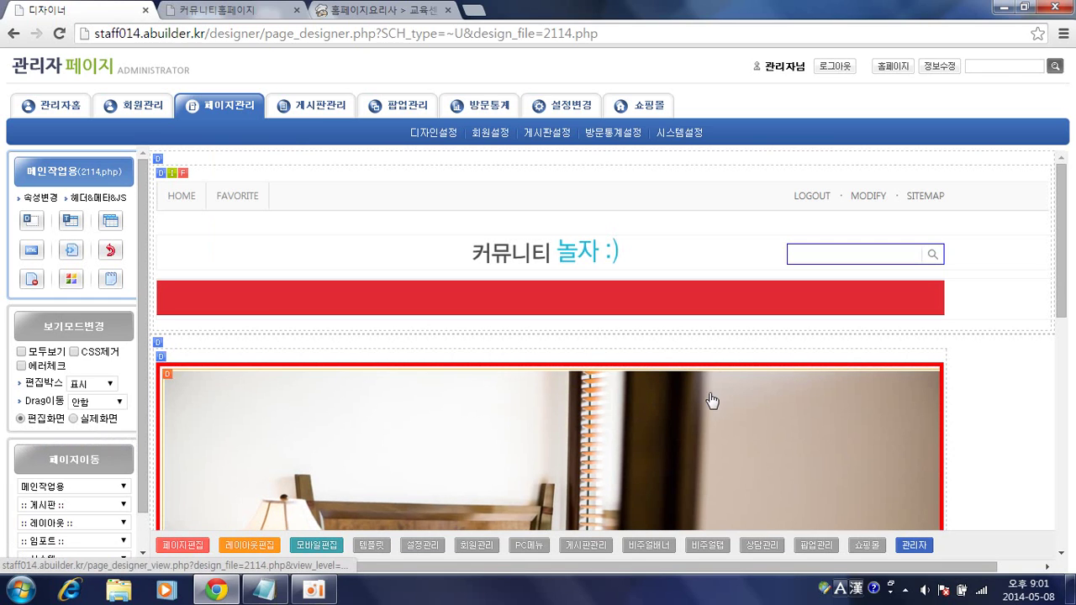
- Open the gallery board DIV's editor in a maximized window and show the 가) 행/열/콘텐츠 박스 templates
scroll(1034, 410, "down", 2)
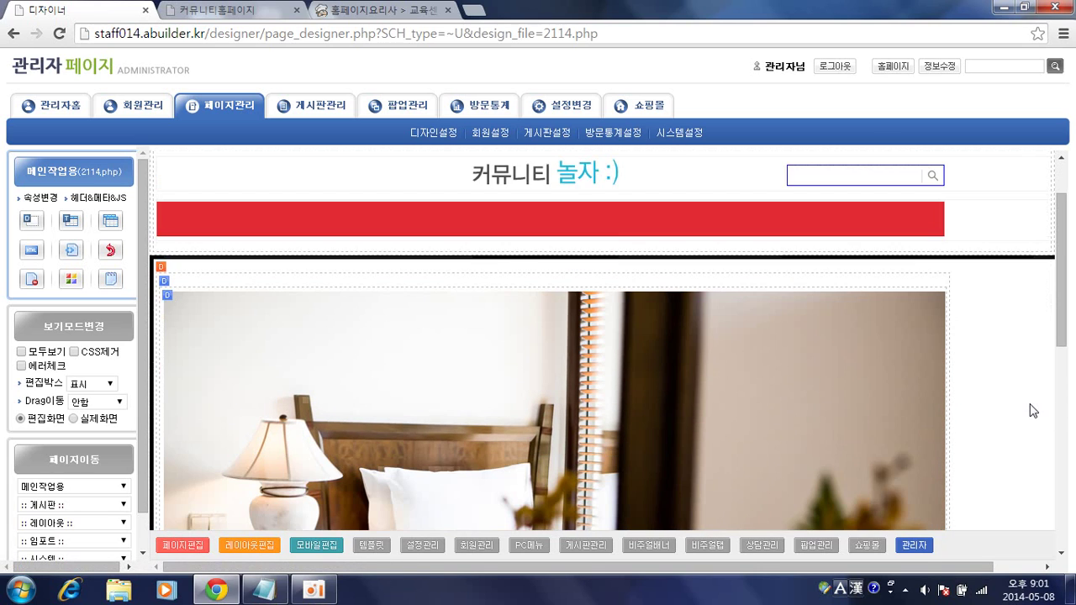
scroll(1034, 410, "down", 4)
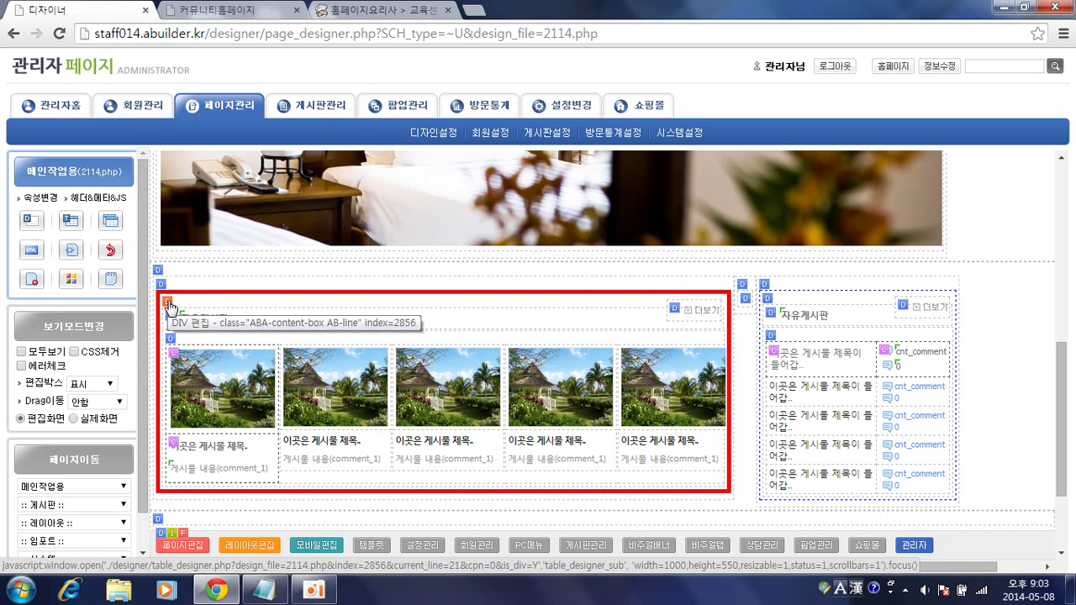
left_click(168, 305)
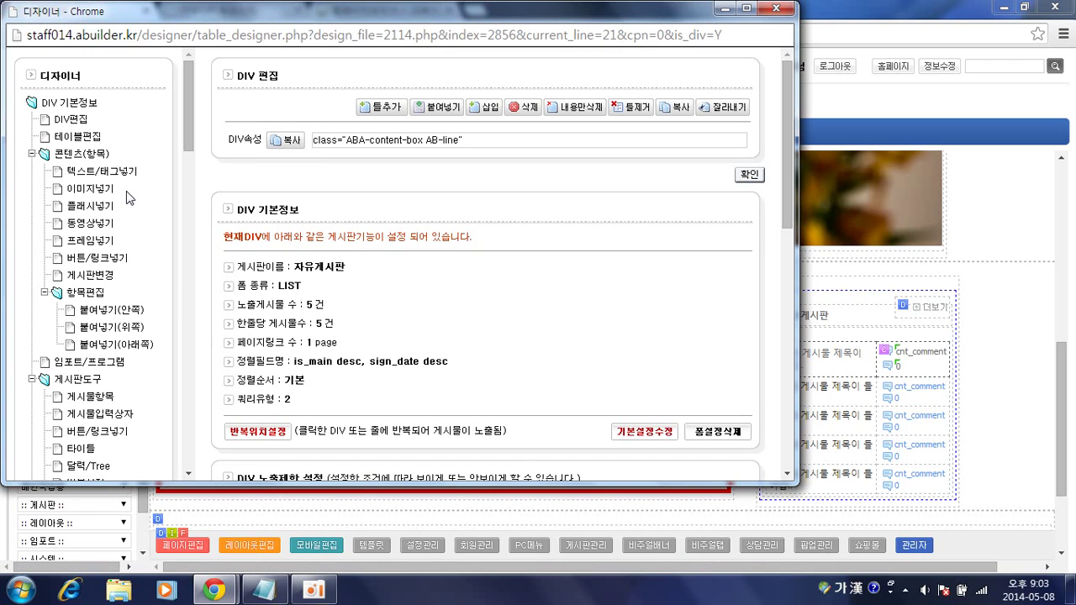
scroll(126, 196, "down", 7)
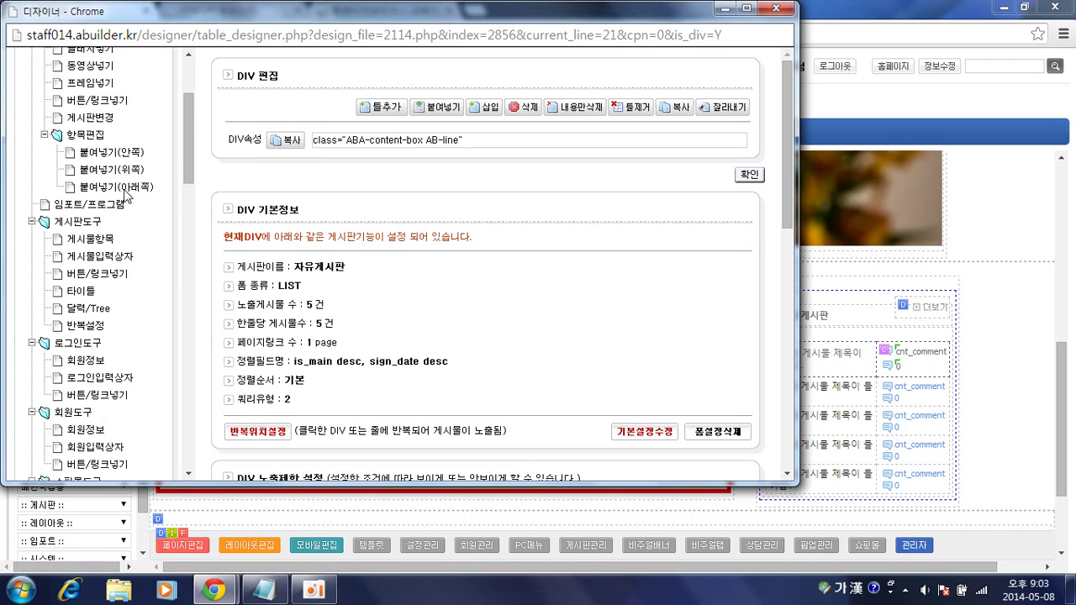
scroll(122, 196, "down", 4)
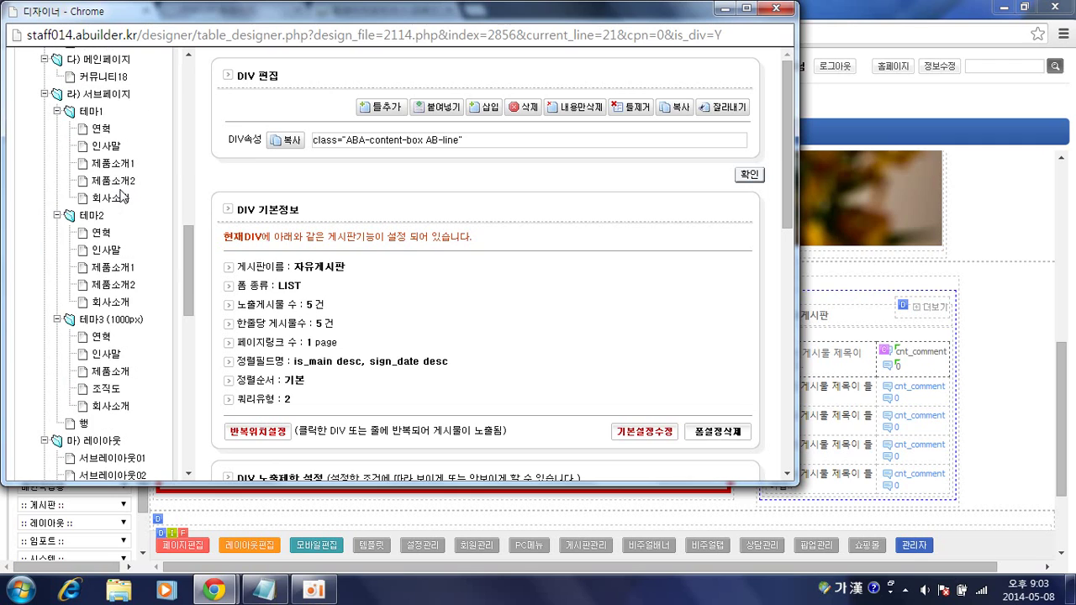
scroll(120, 196, "up", 6)
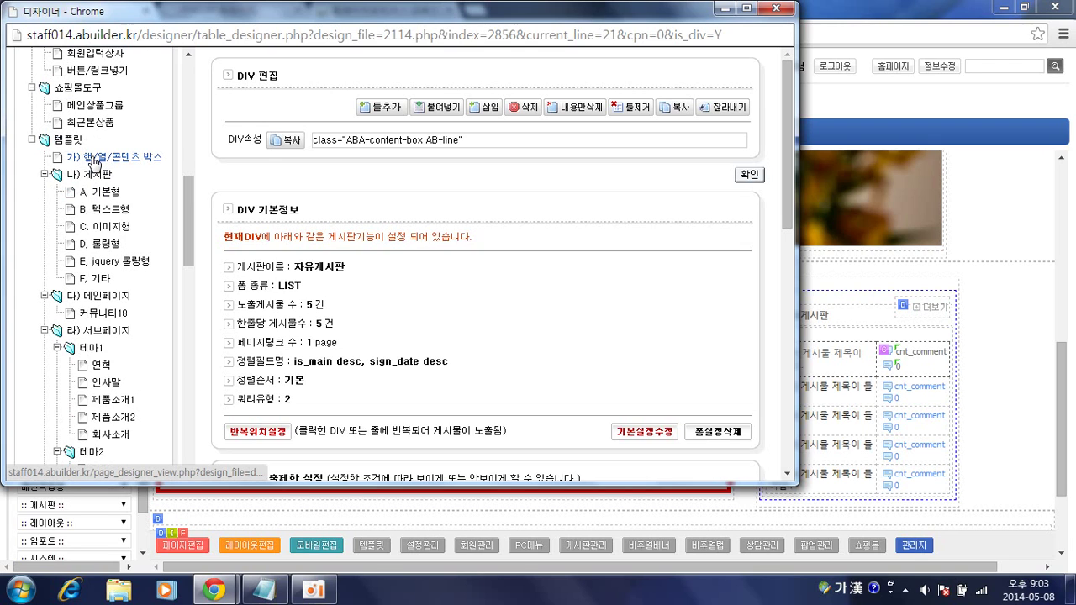
double_click(361, 15)
left_click(134, 151)
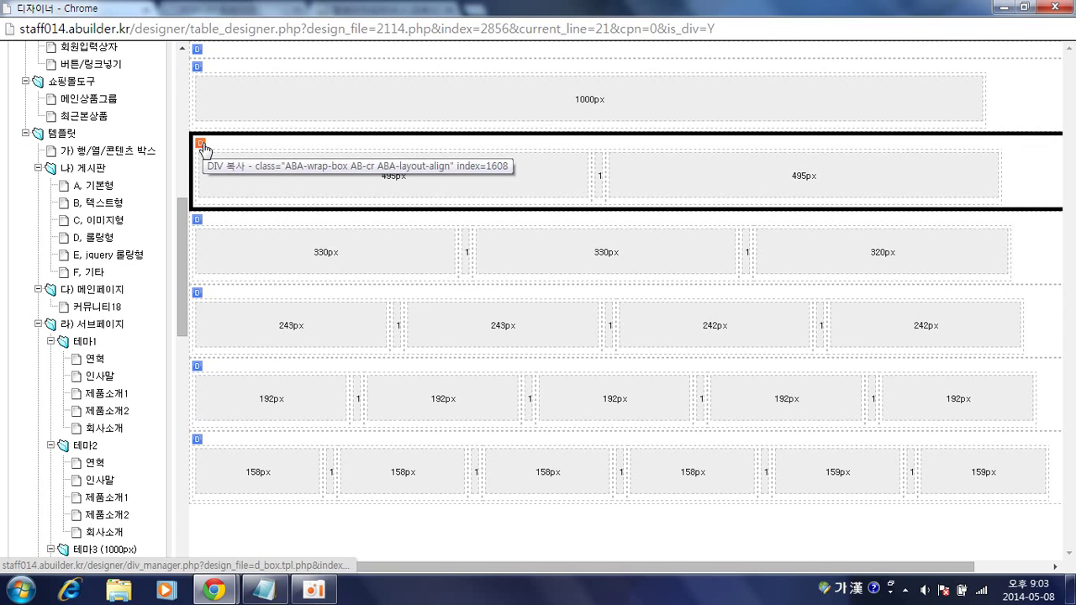
- Copy the two-column 495px row template and paste it on the 아래쪽 side of the gallery board DIV
left_click(202, 148)
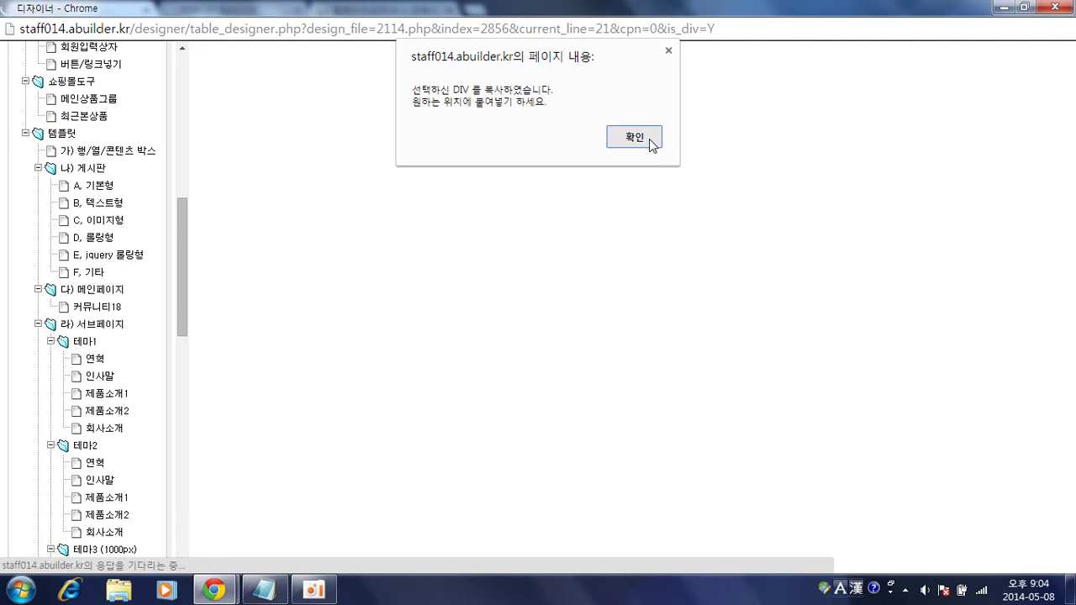
left_click(653, 143)
left_click(746, 106)
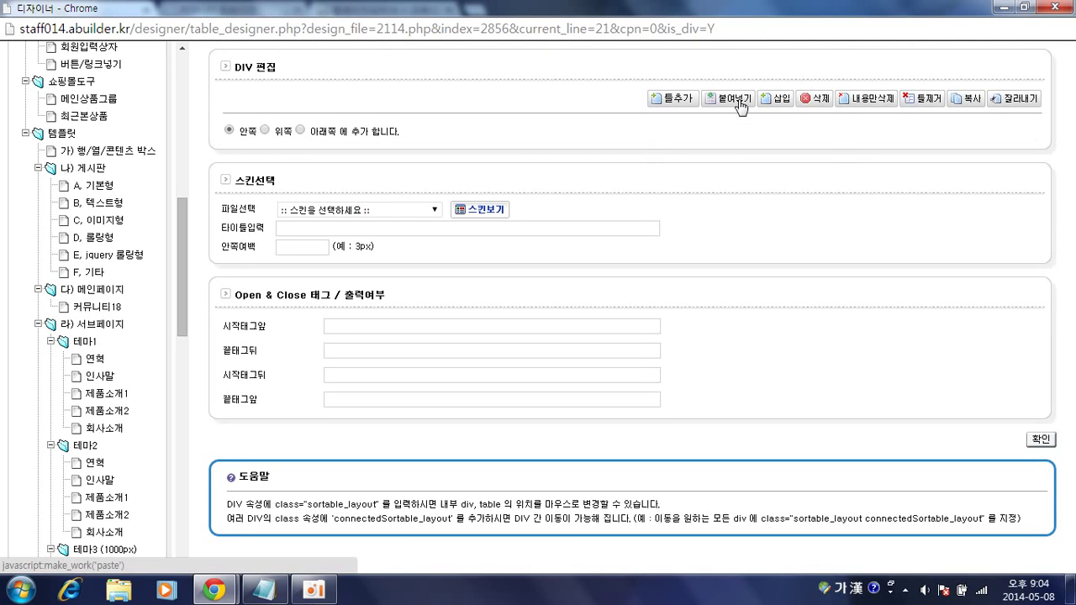
left_click(300, 131)
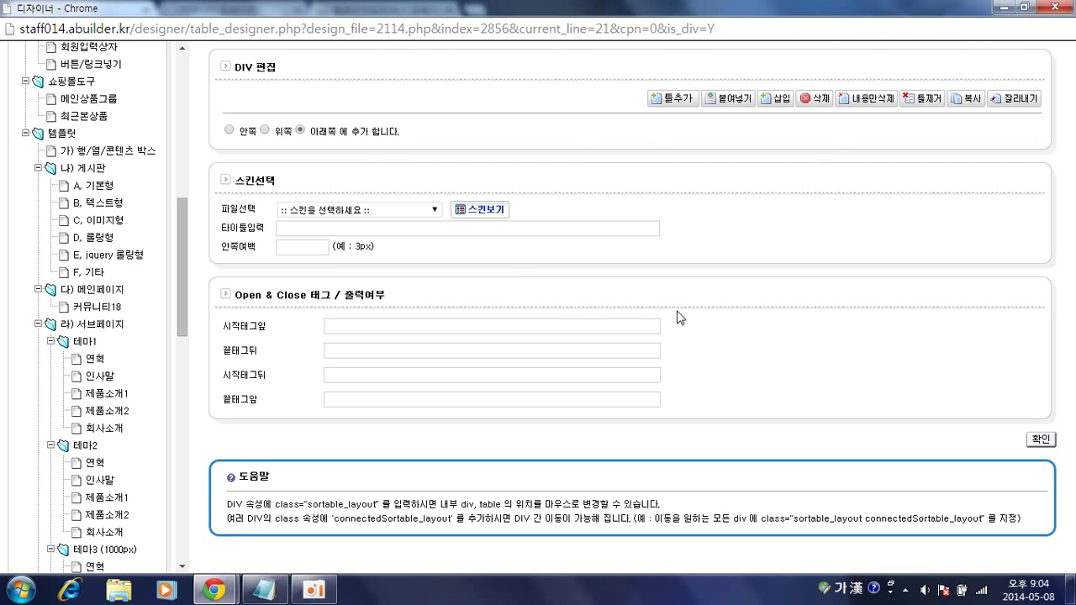
left_click(1040, 441)
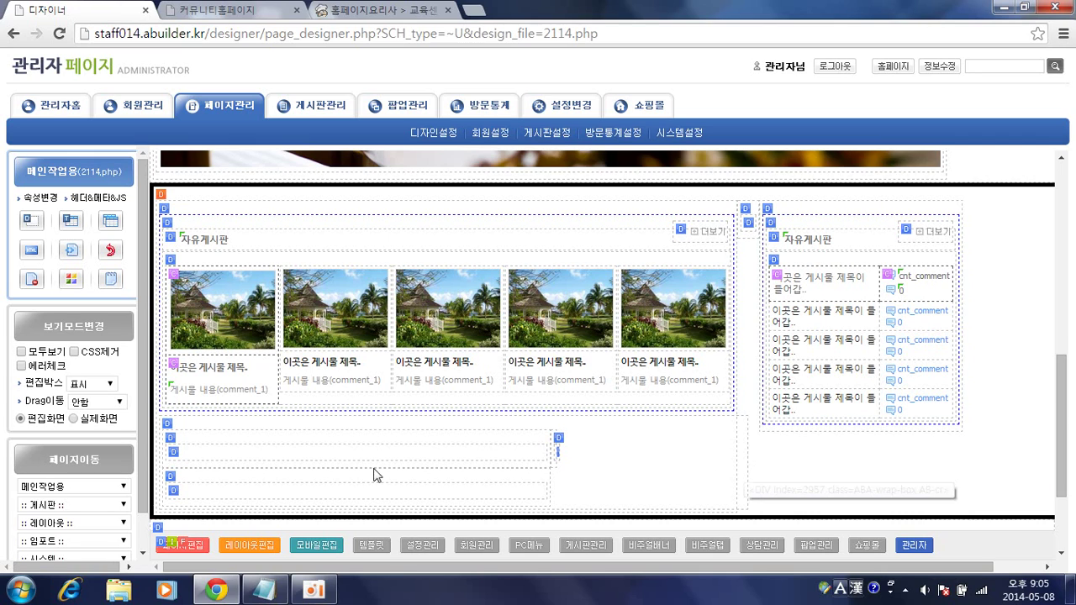
- Set the first column container of the new two-column row to class ABA-container-box-360
left_click(171, 441)
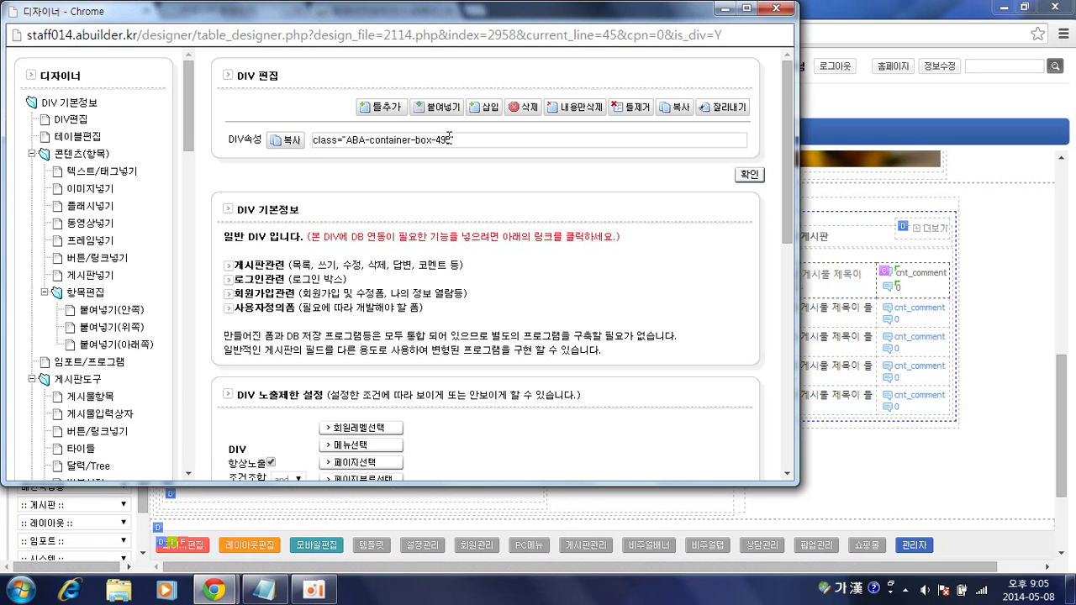
key("BackSpace")
key("BackSpace")
key("BackSpace")
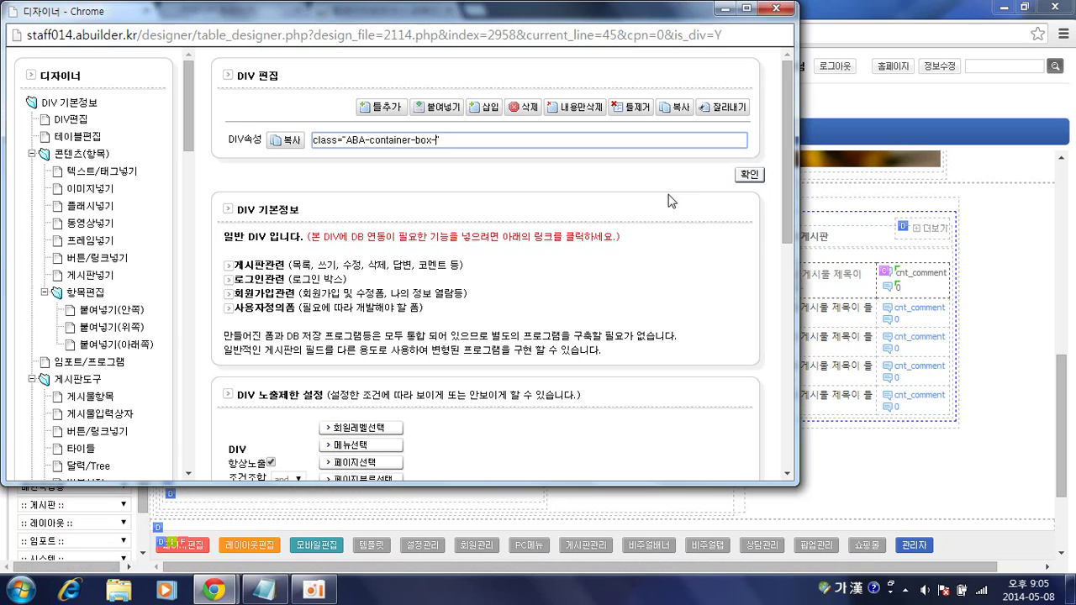
type("360")
left_click(748, 174)
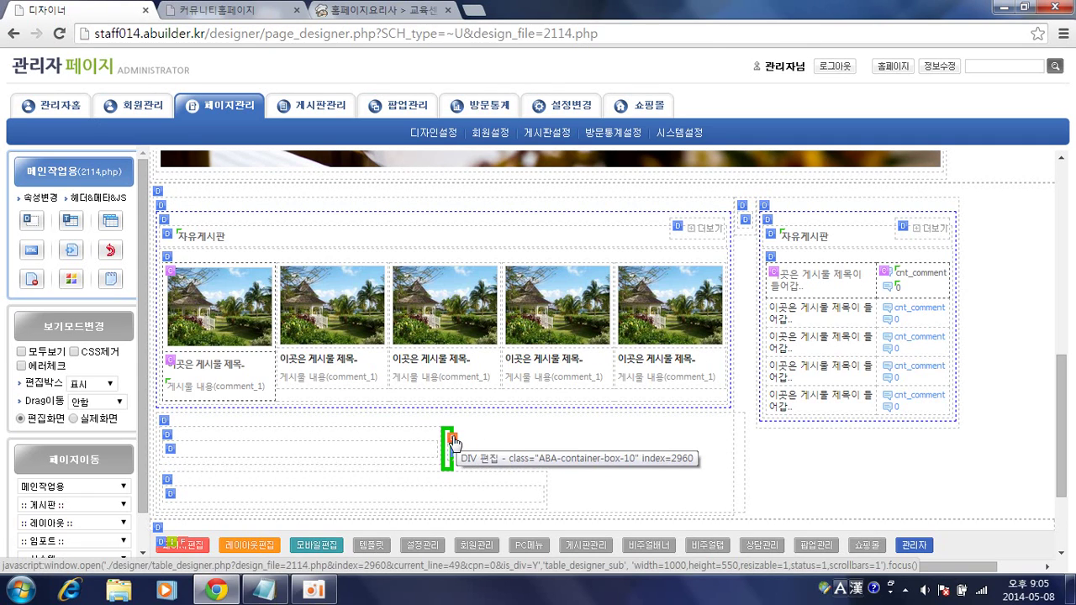
- Change the second column container's class to ABA-container-box-360 in the row below the gallery board
left_click_drag(453, 441, 173, 471)
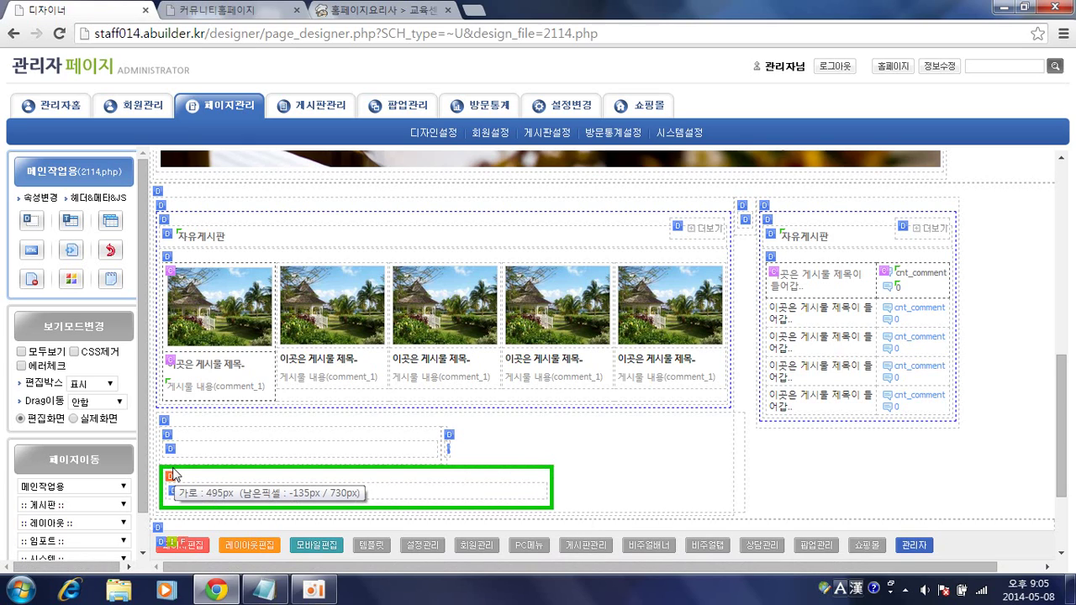
left_click_drag(173, 475, 173, 475)
left_click(172, 476)
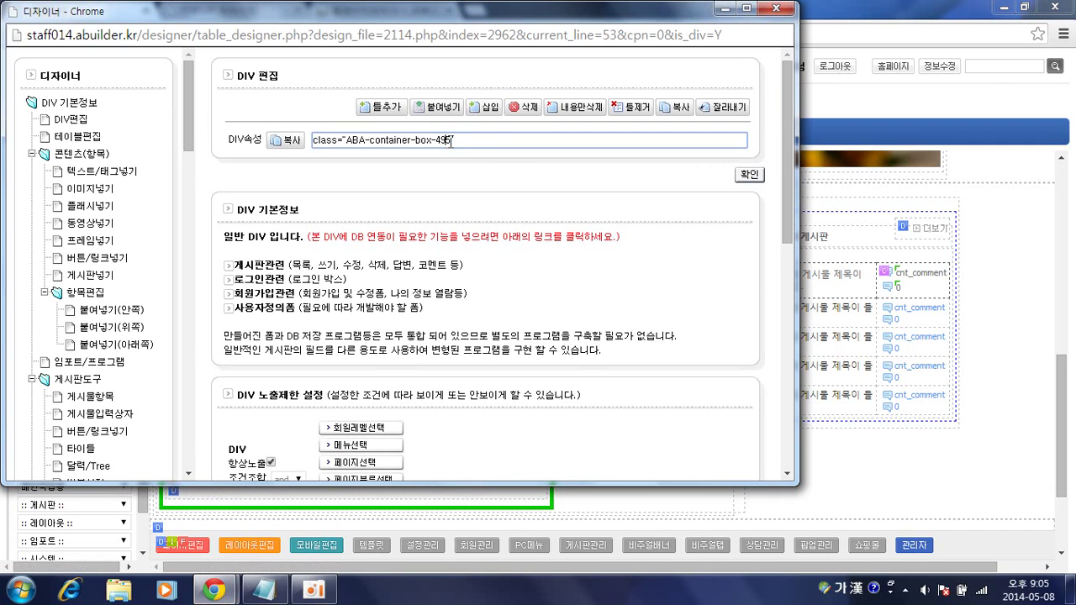
key("BackSpace")
key("BackSpace")
key("BackSpace")
type("360")
left_click(752, 177)
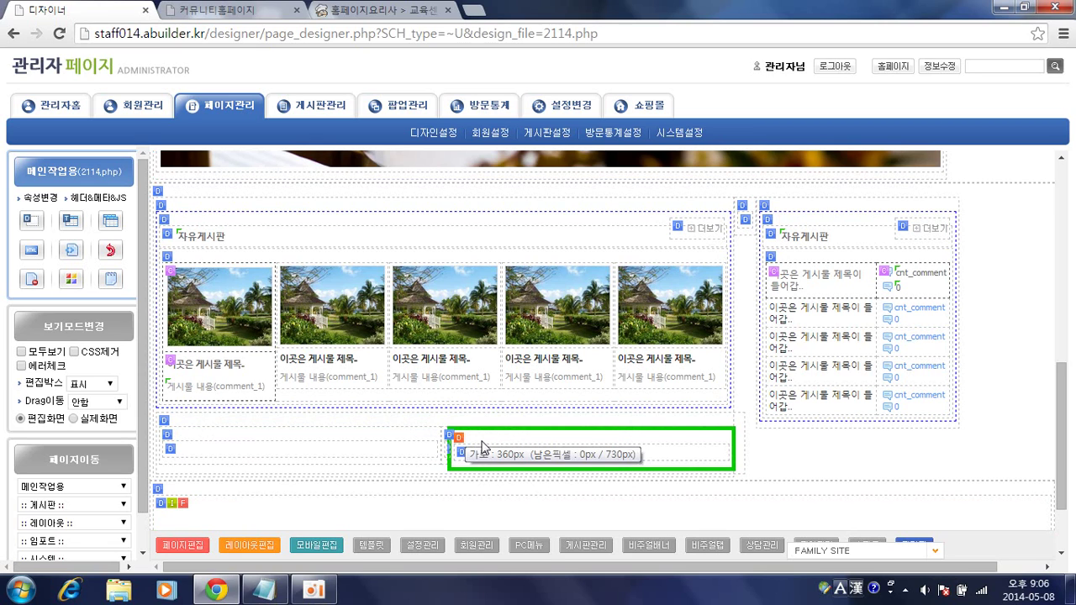
- Examine the 새로운글 and 새로운댓글 lists on the sitecook.kr home page, and return to the designer page
left_click(378, 10)
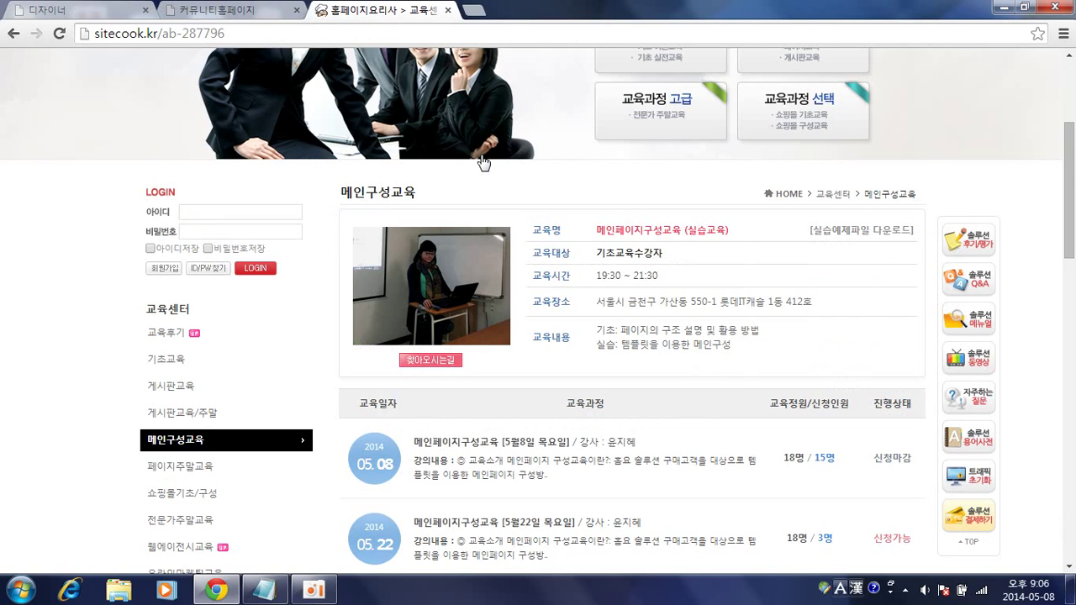
scroll(365, 131, "up", 3)
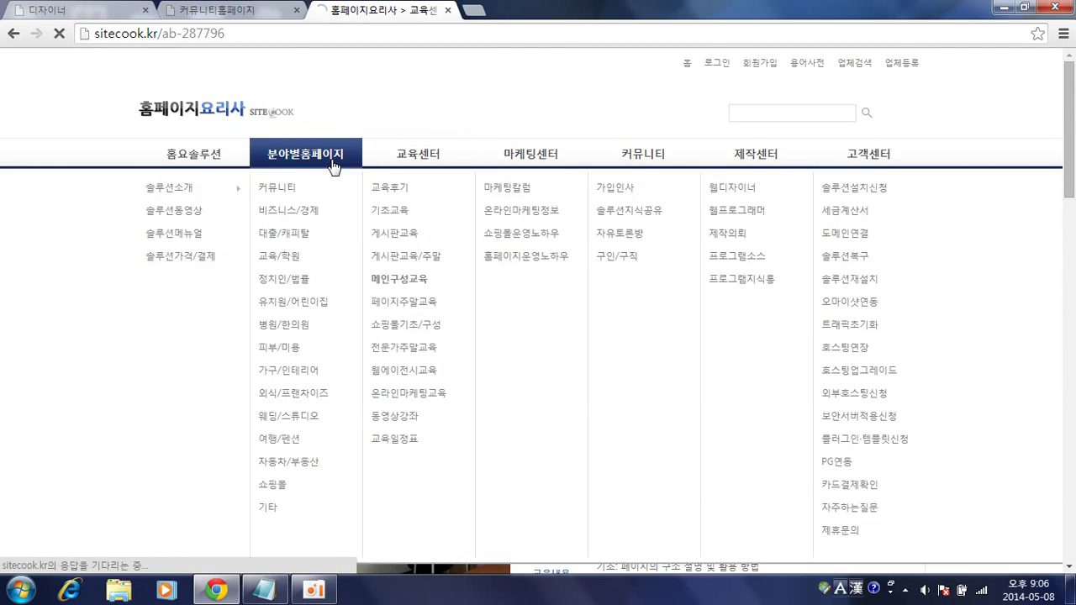
scroll(335, 168, "down", 3)
left_click(334, 167)
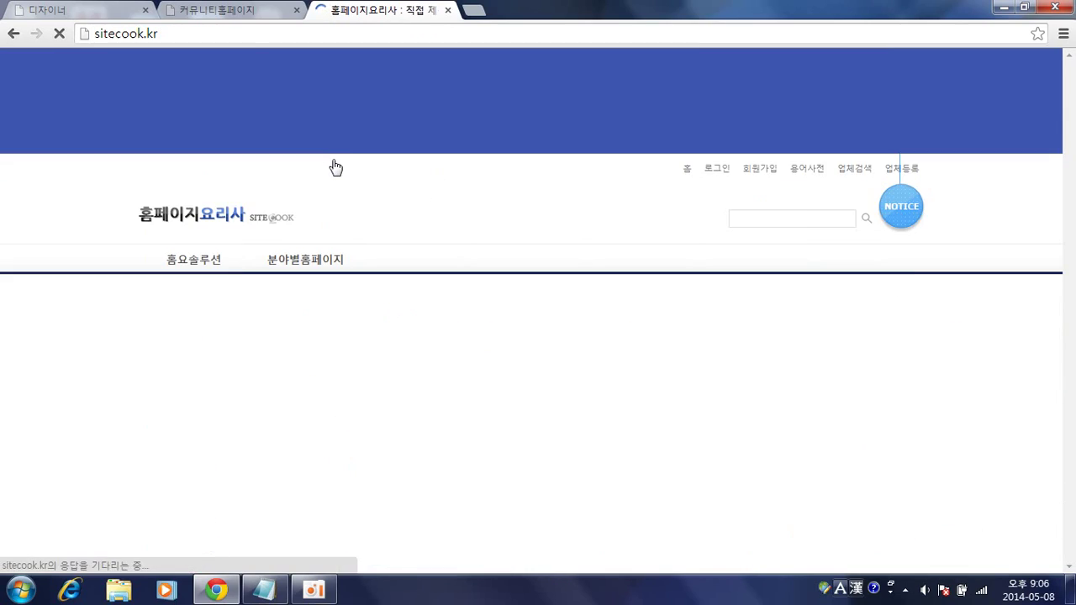
scroll(384, 160, "down", 2)
scroll(403, 169, "down", 10)
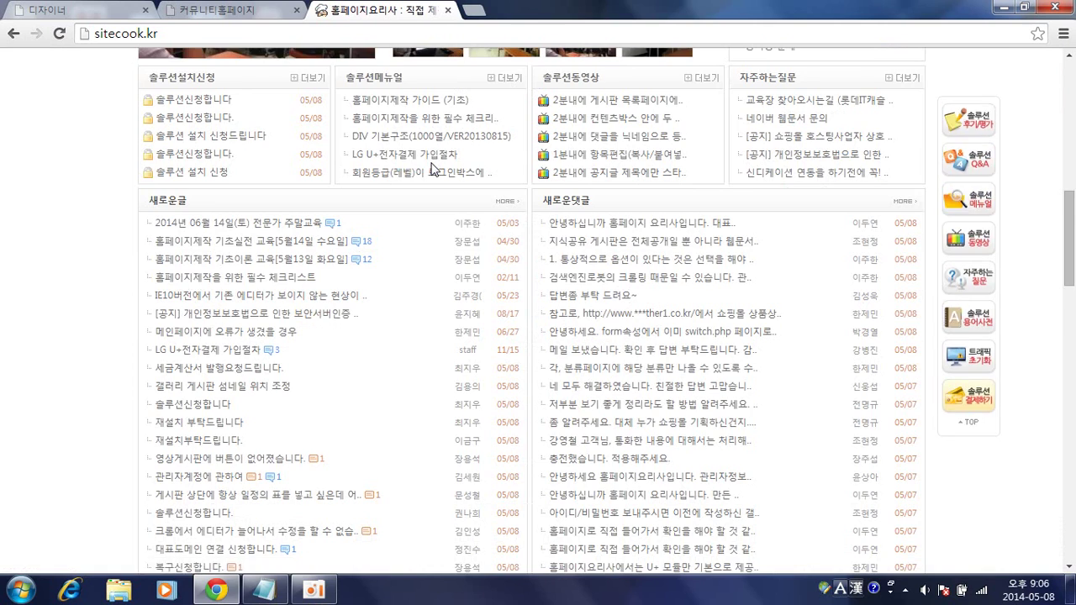
scroll(432, 168, "down", 2)
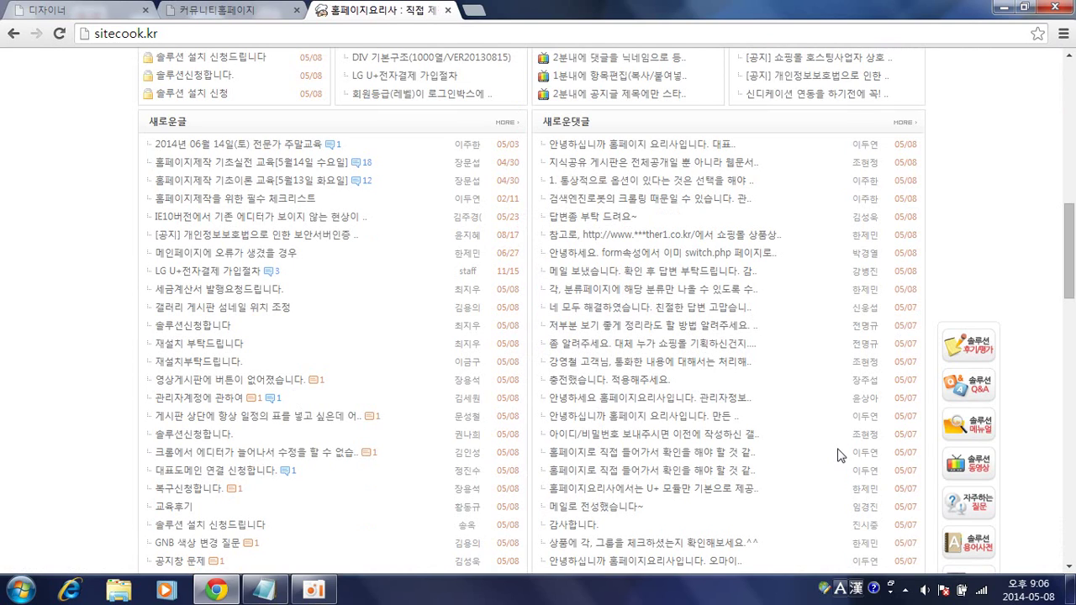
left_click(76, 9)
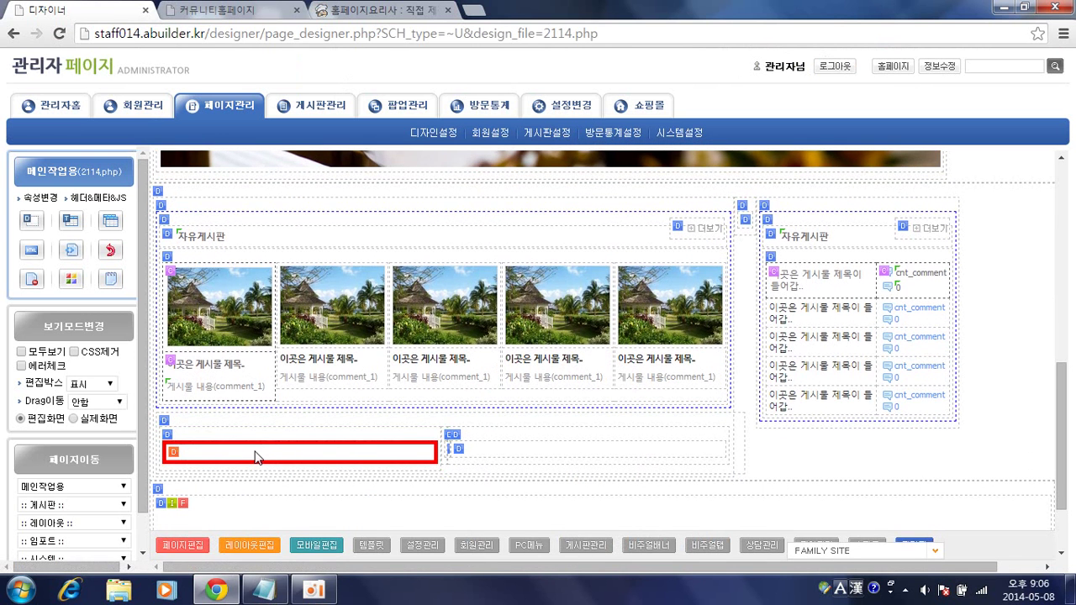
- Open the first 360px column's content box editor and show the B, 텍스트형 board templates in a maximized window
left_click(175, 455)
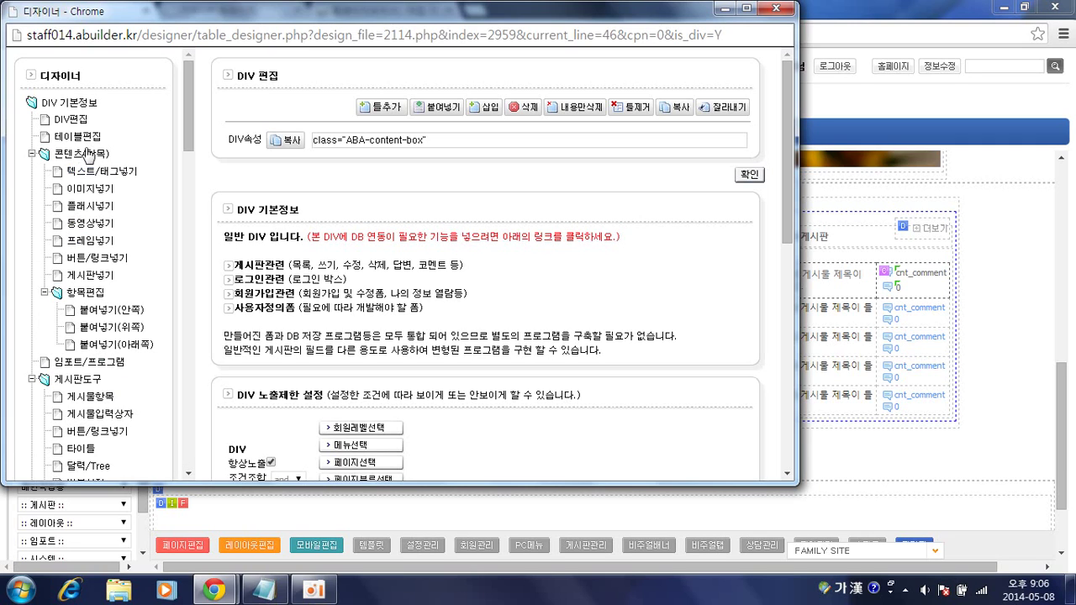
scroll(98, 202, "down", 2)
scroll(99, 202, "down", 5)
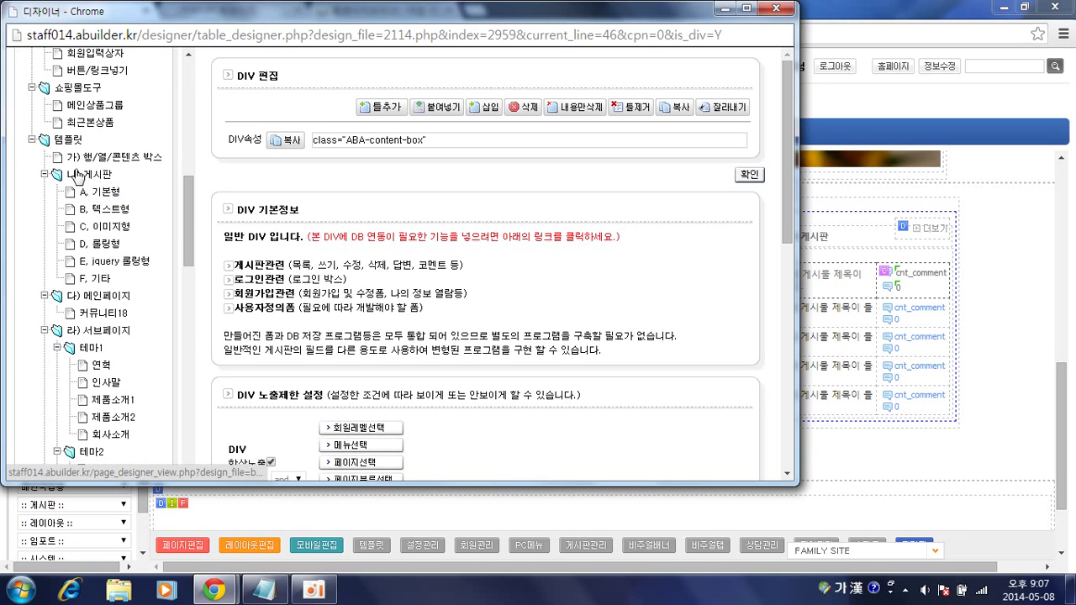
left_click(109, 215)
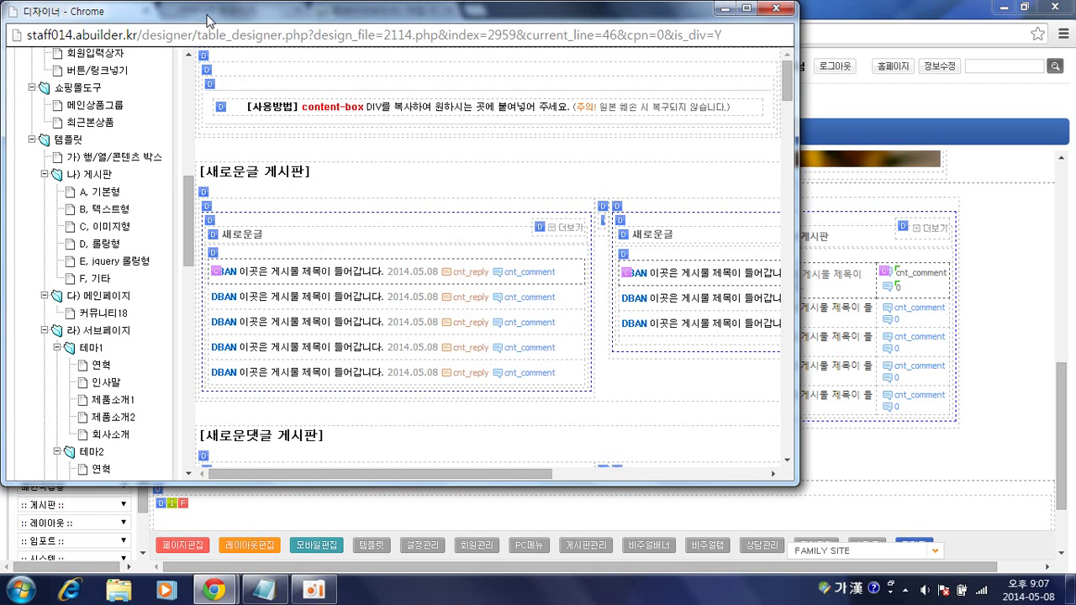
double_click(207, 12)
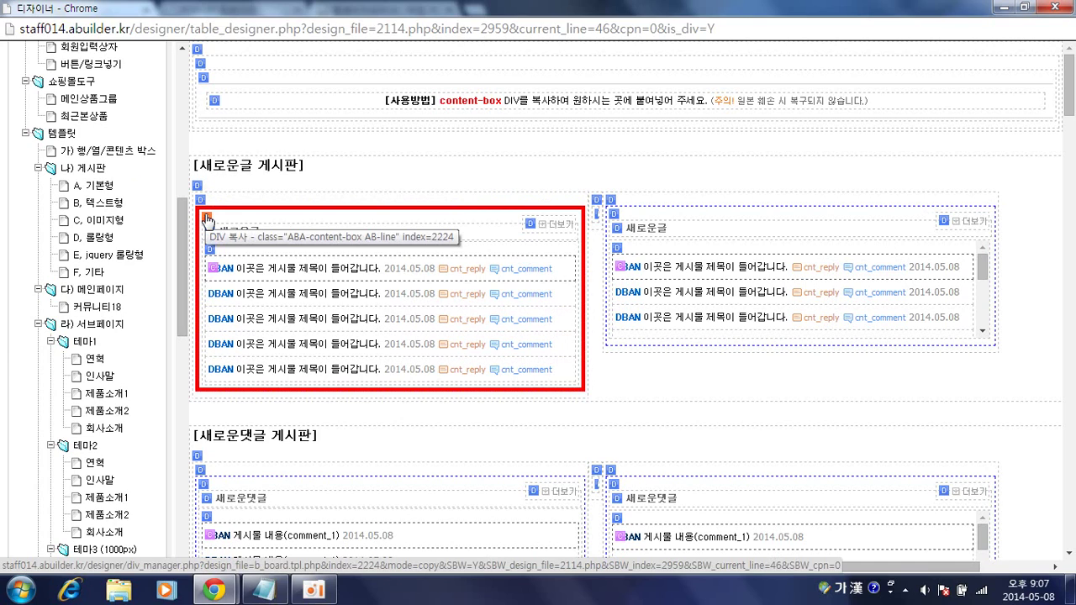
- Copy the non-scrolling 새로운글 content box template and paste it on the 안쪽 side of the first column's content box
left_click(206, 218)
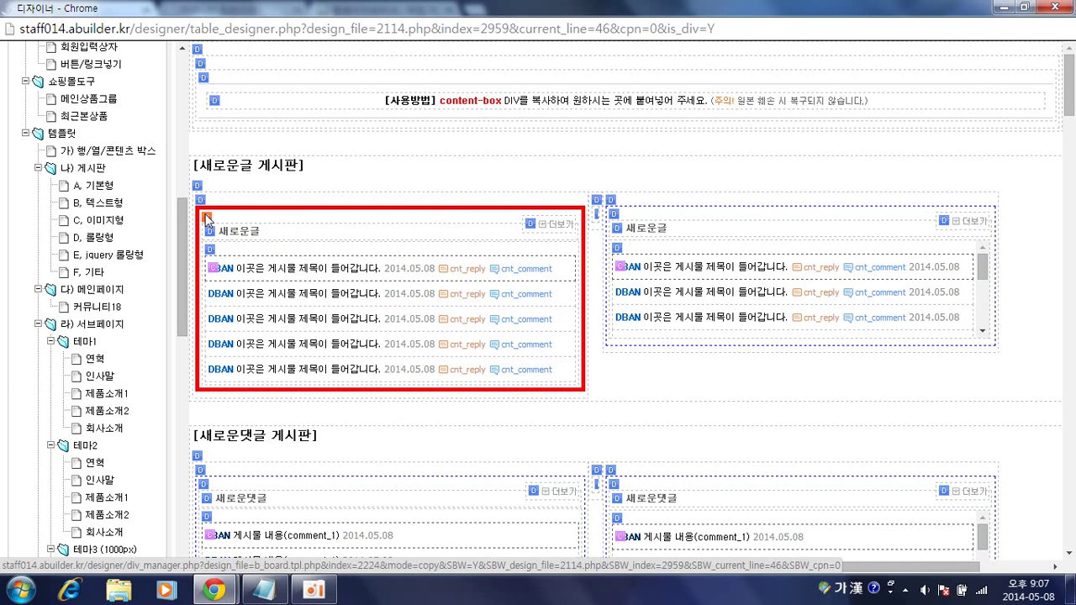
key("Return")
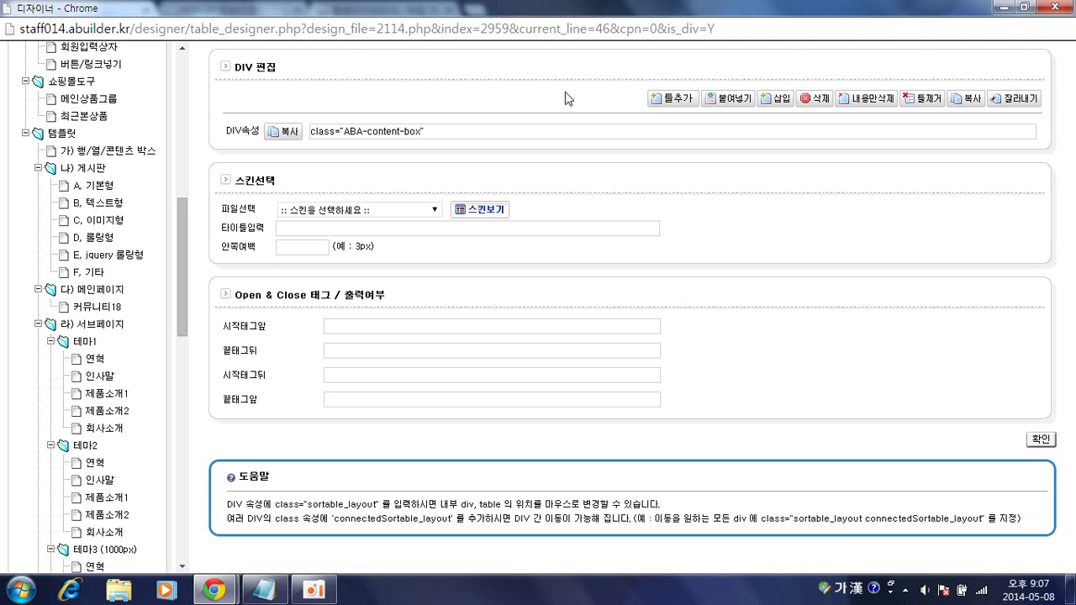
left_click(743, 103)
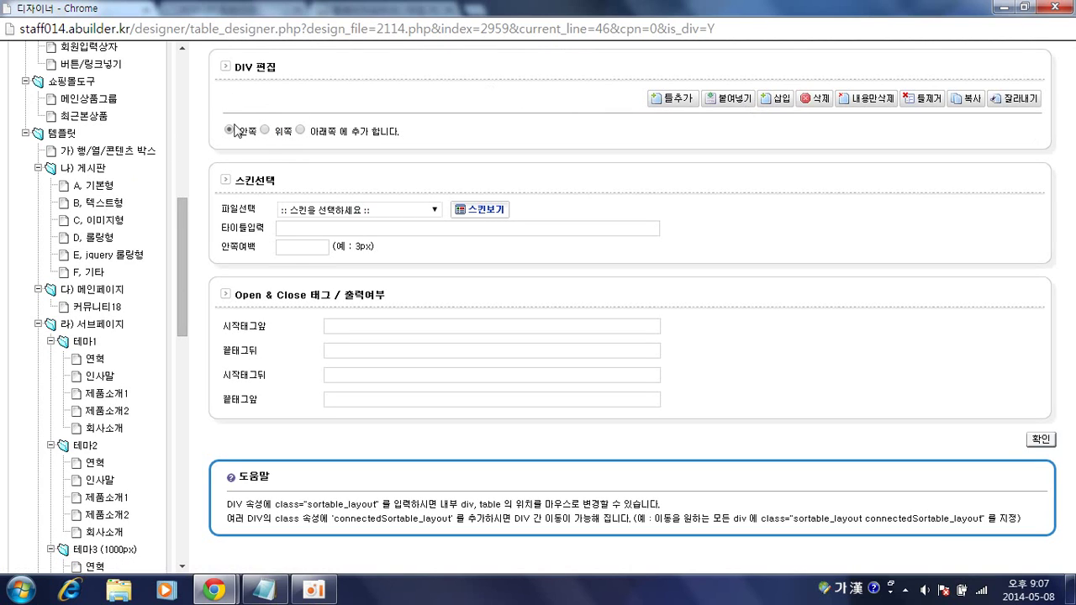
left_click(1039, 439)
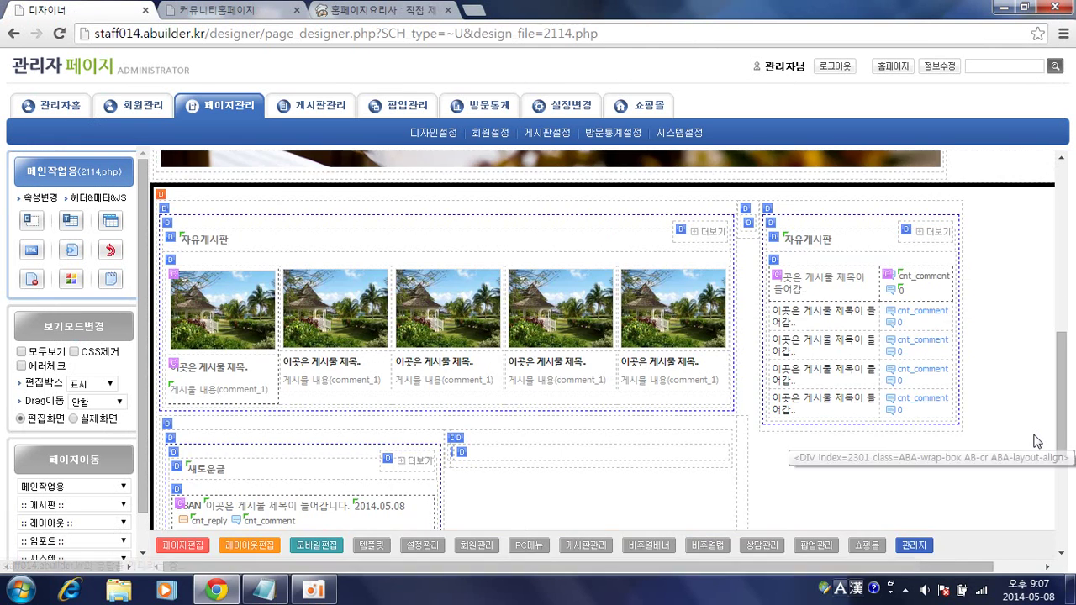
- Try to paste the copied content box on the 안쪽 side of the 새로운글 board's content box, and close the editor
scroll(1036, 441, "down", 2)
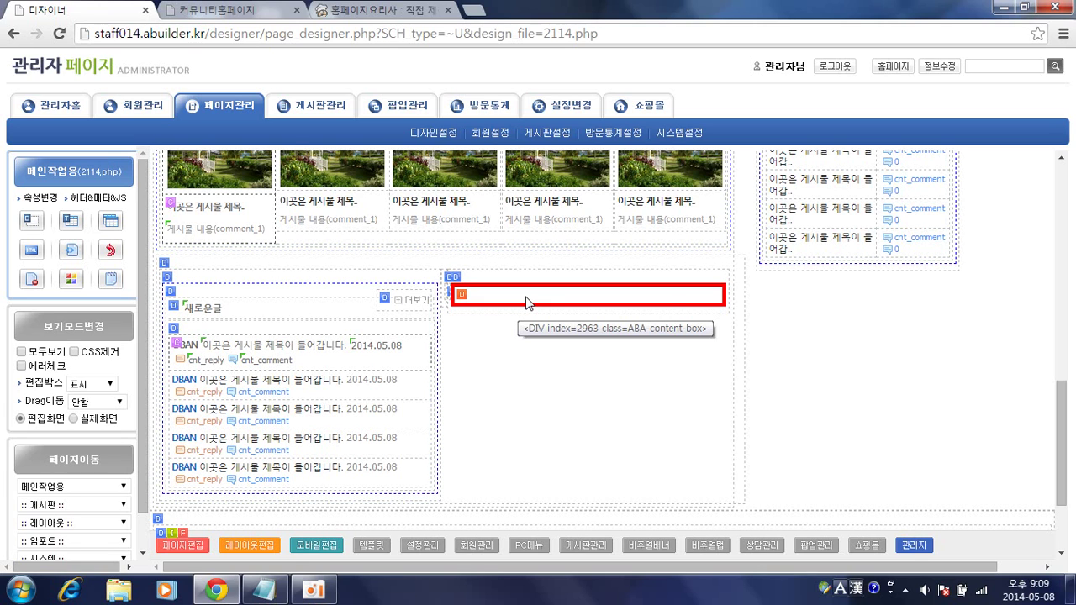
scroll(526, 302, "up", 3)
scroll(200, 415, "down", 4)
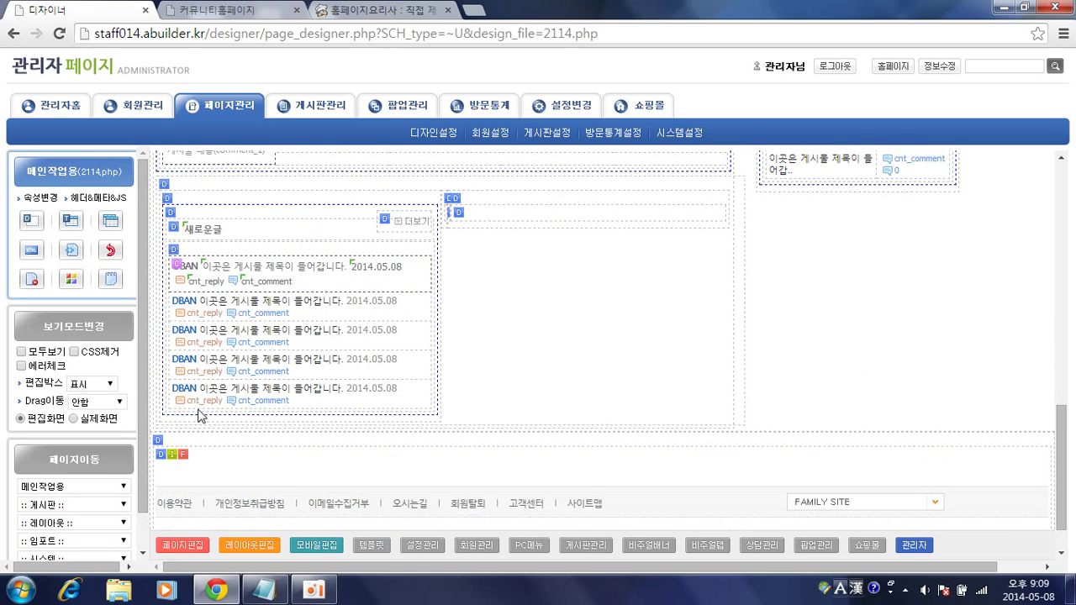
left_click(174, 226)
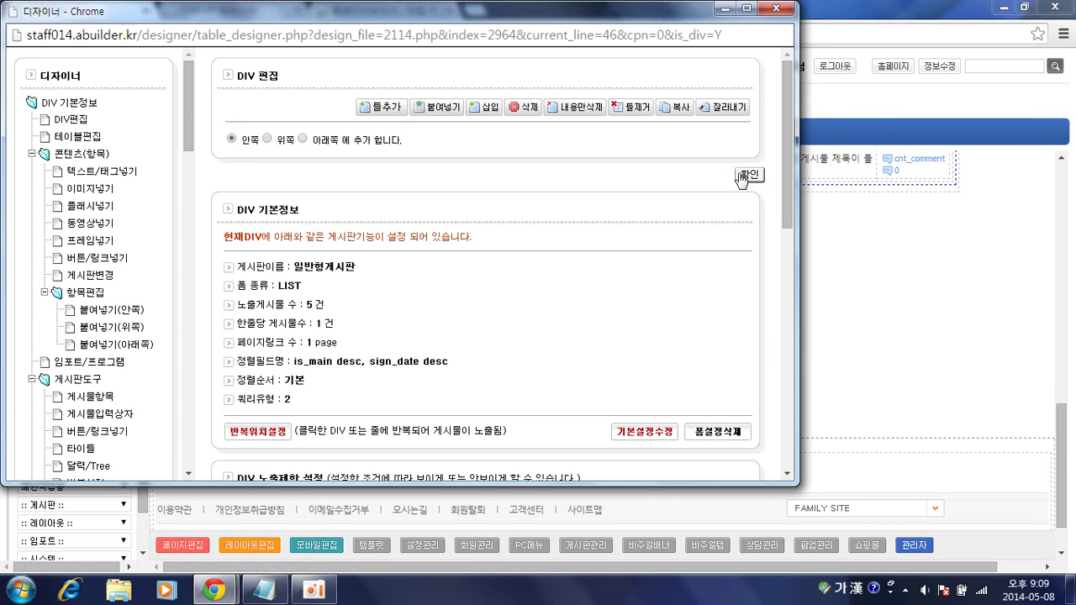
left_click(743, 176)
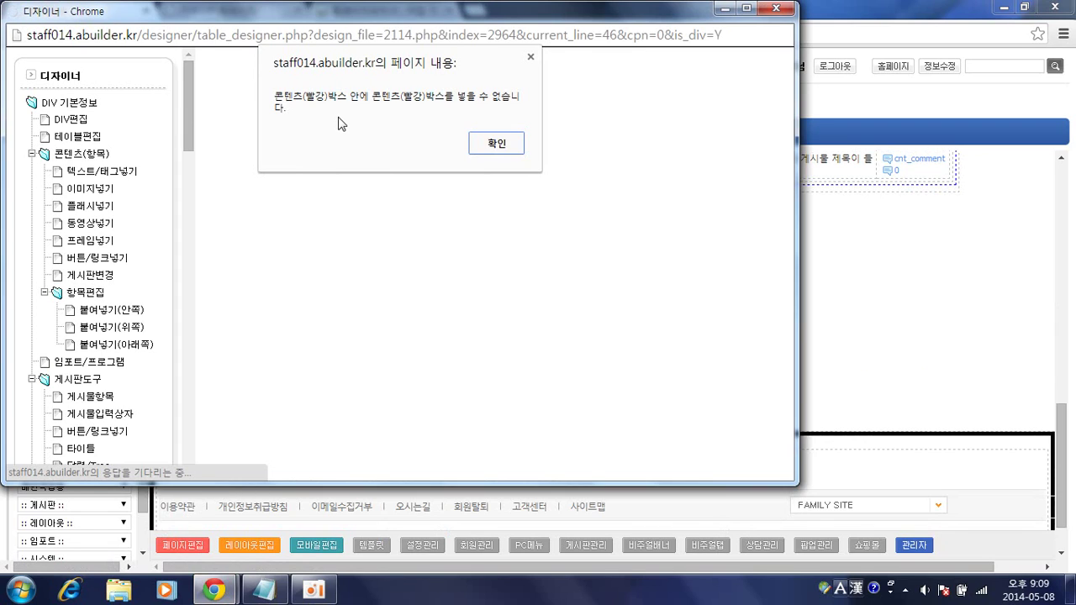
key("Return")
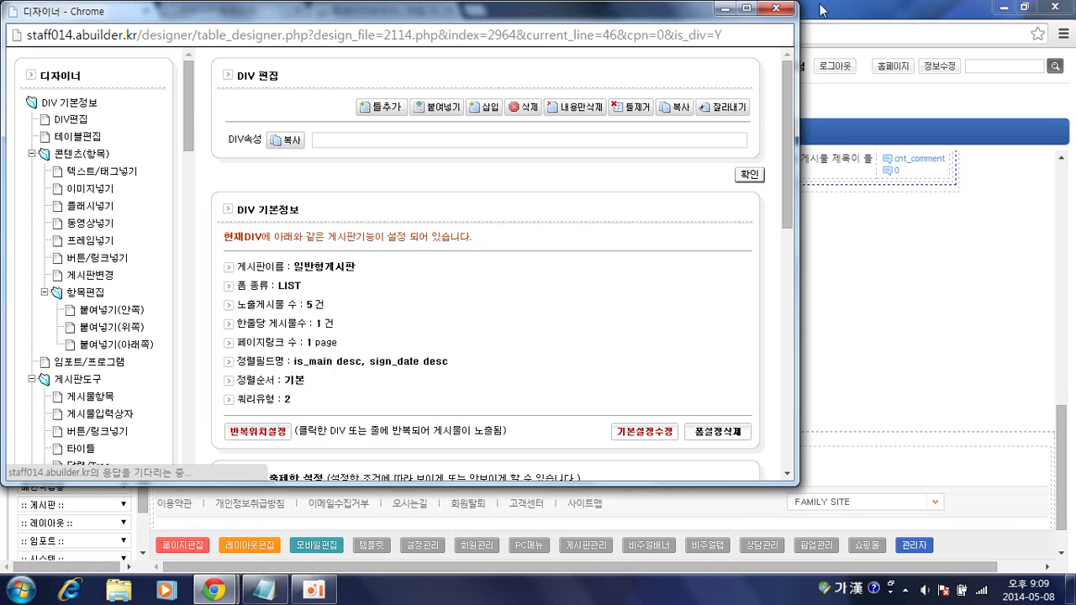
left_click(845, 143)
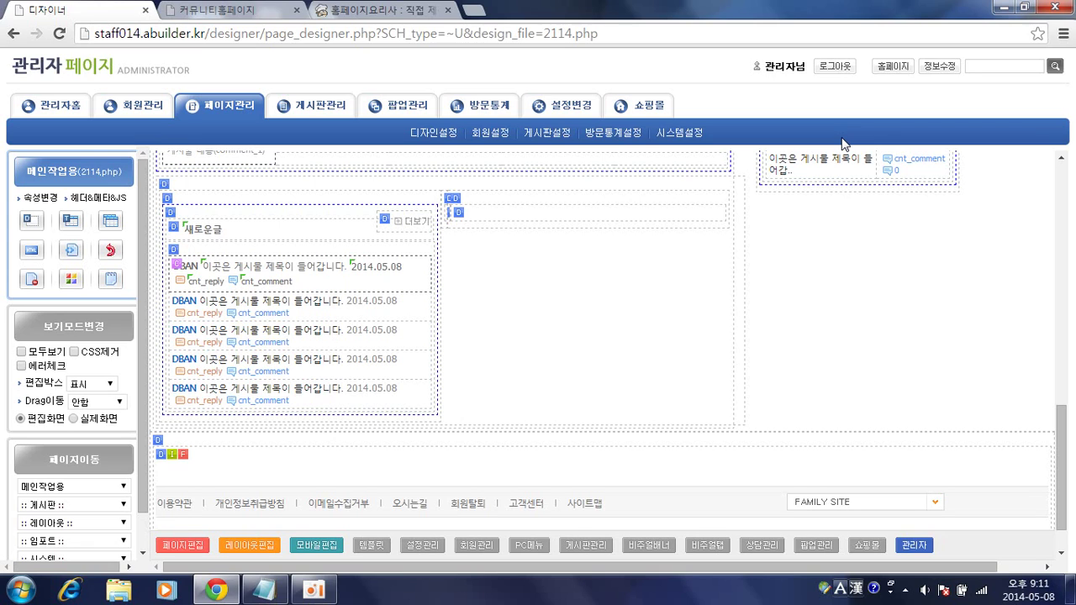
- Open the second 360px column's content box editor and show the B, 텍스트형 board templates in a maximized window
left_click(467, 219)
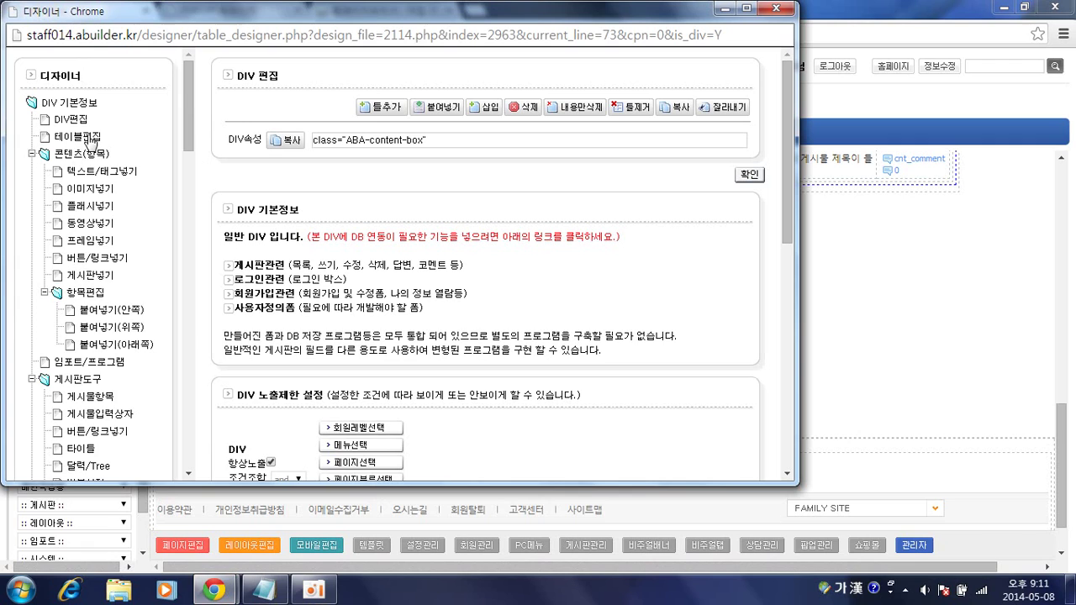
scroll(88, 139, "down", 4)
scroll(88, 139, "down", 2)
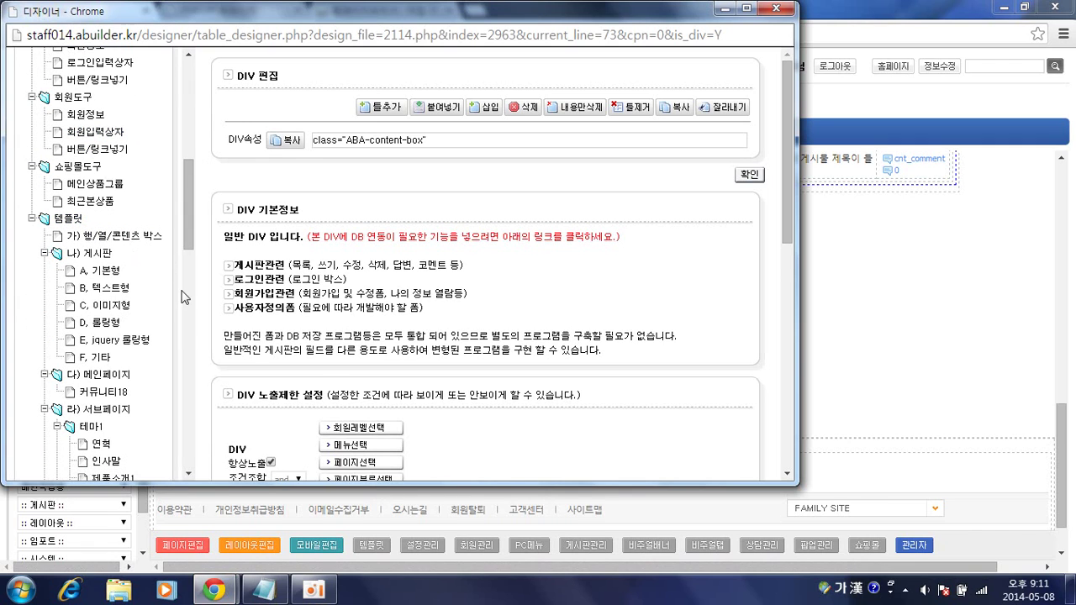
left_click(120, 288)
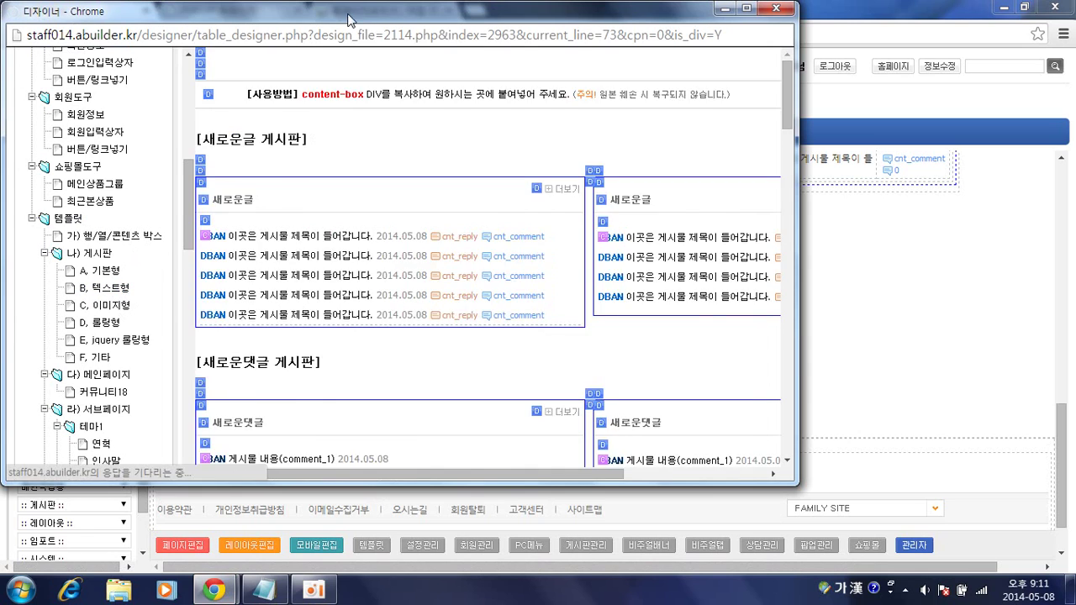
double_click(351, 19)
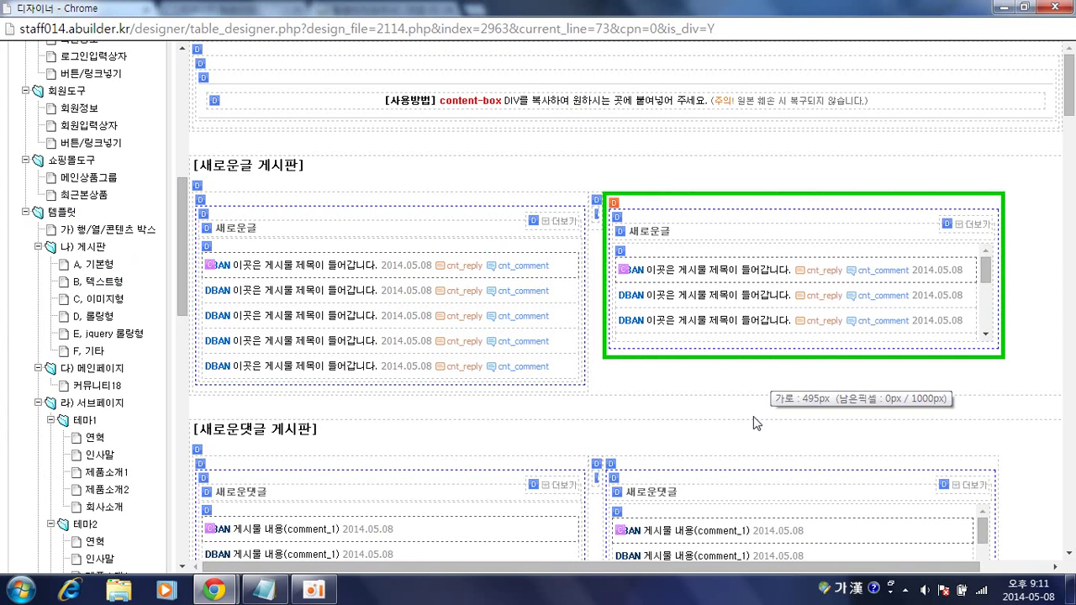
- Copy the non-scrolling 새로운댓글 content box template and paste it on the 안쪽 side of the second column's content box
left_click(322, 173)
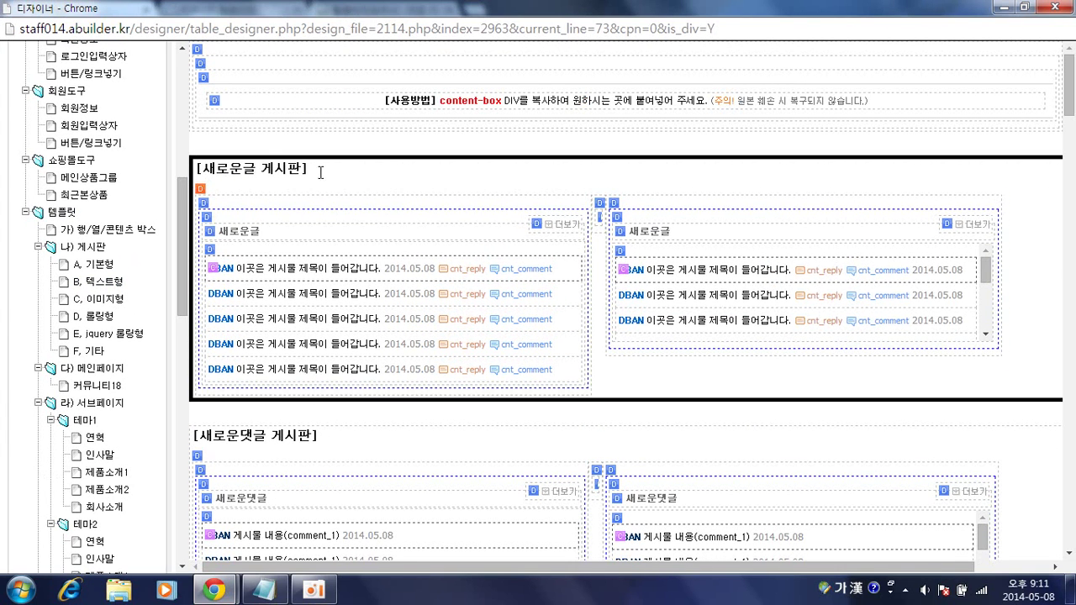
scroll(322, 178, "down", 2)
left_click(270, 290)
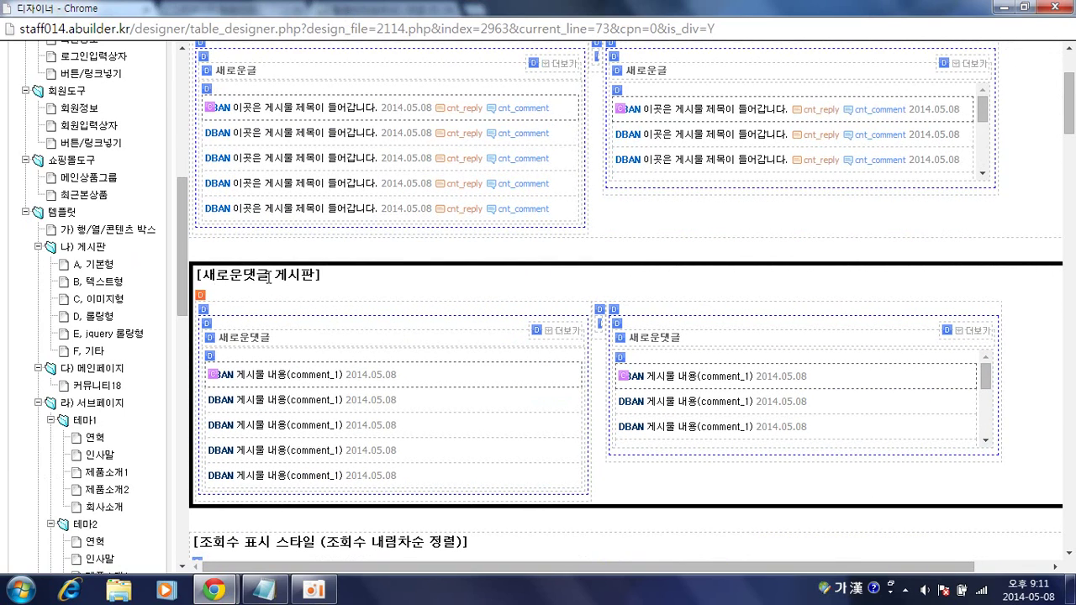
left_click(502, 421)
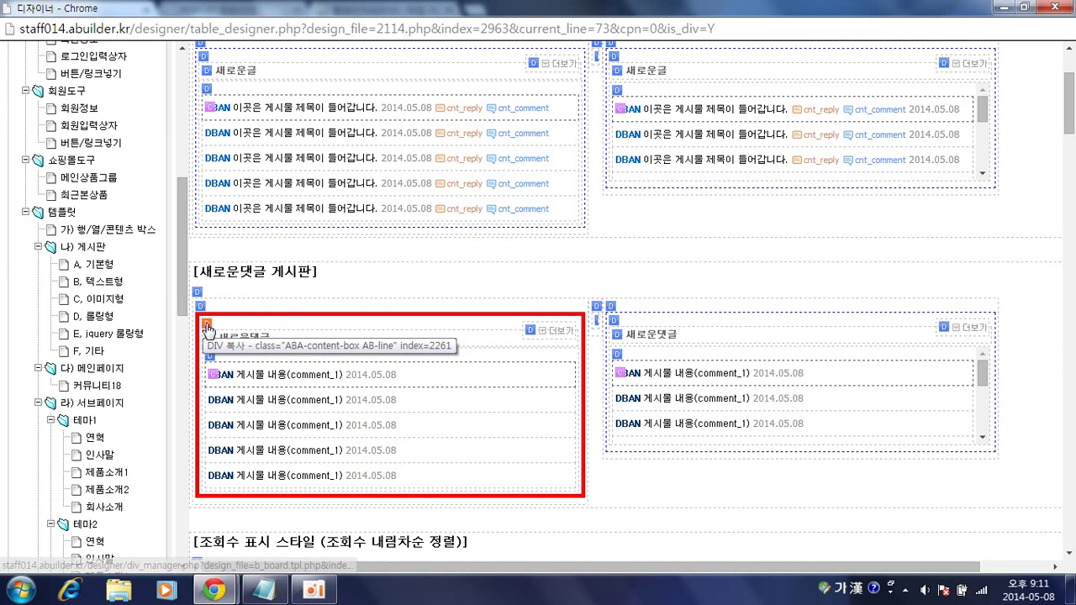
left_click(209, 330)
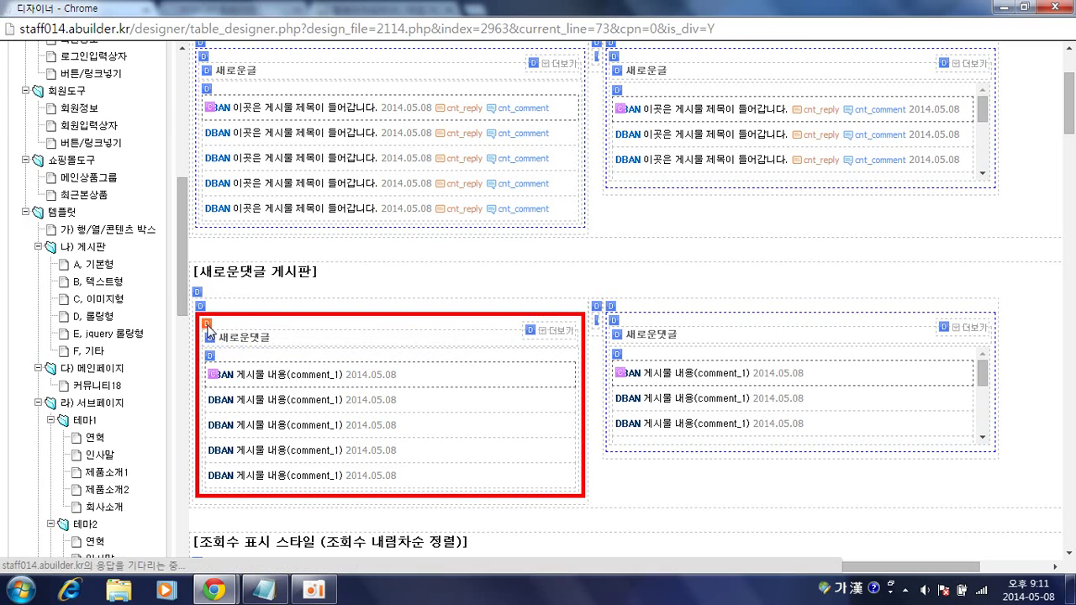
key("Return")
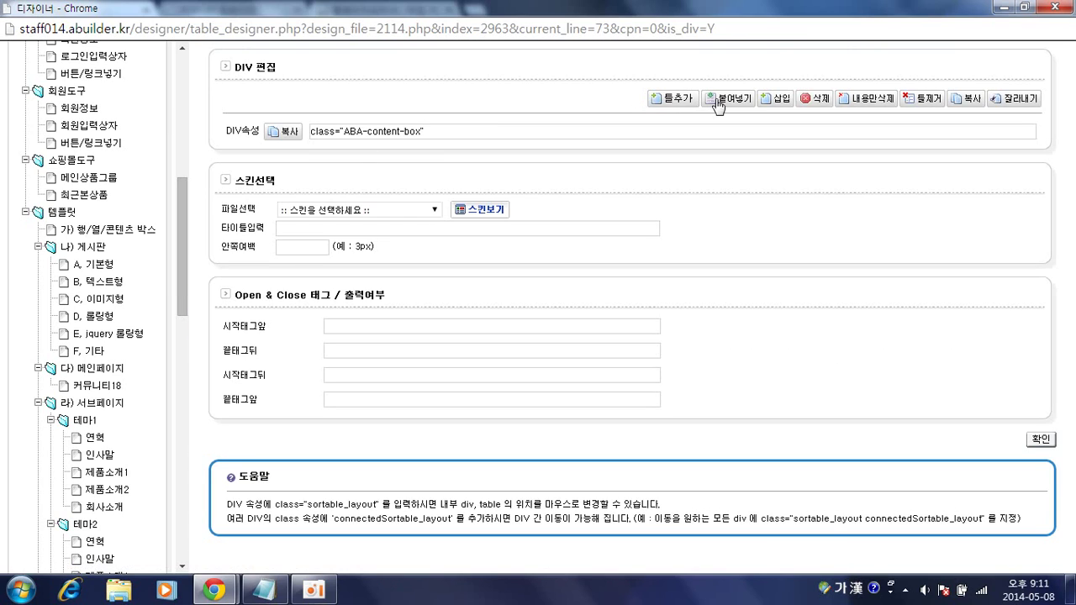
left_click(729, 101)
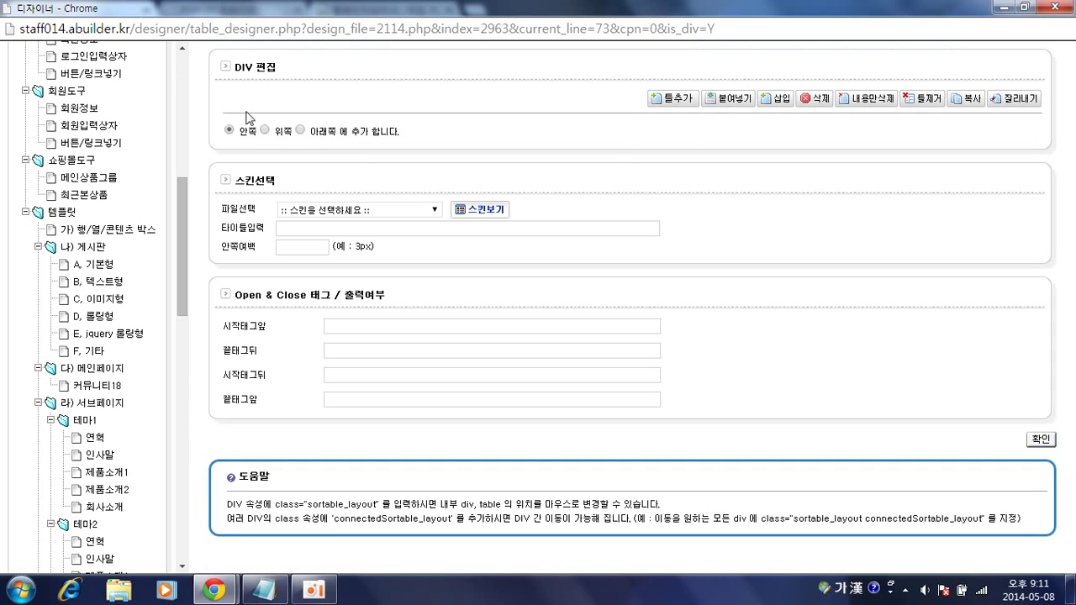
left_click(1040, 440)
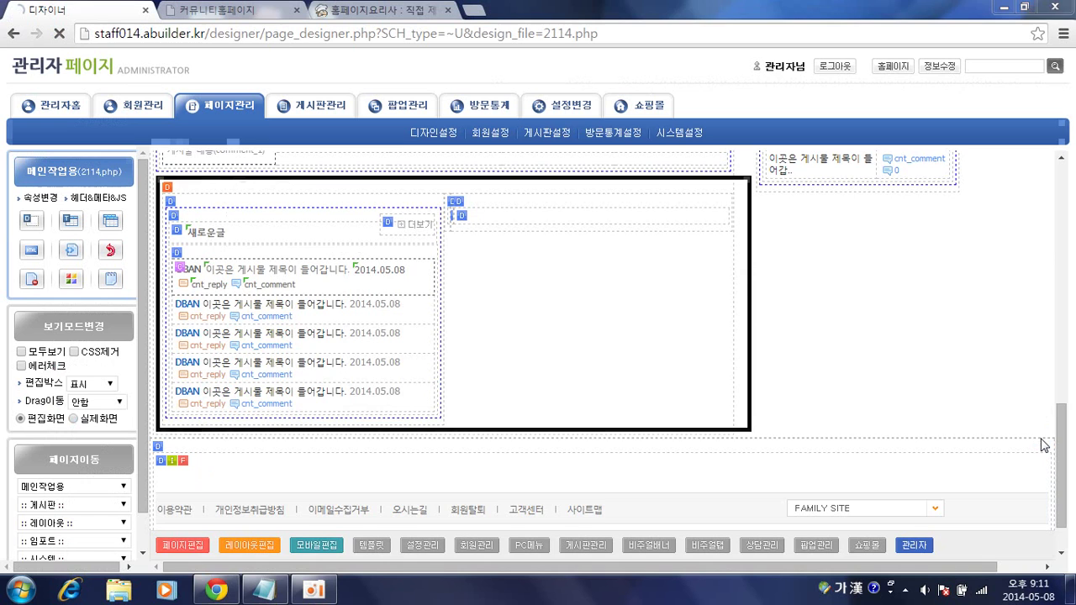